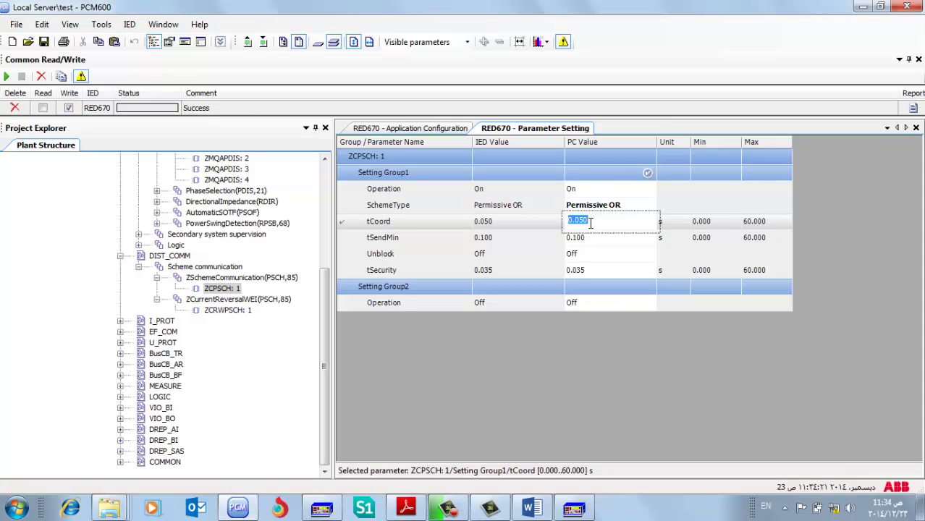
Set tCoord in Setting Group1 to 0 s and write all ZCPSCH: 1 parameters to RED670 with read back.
{"action": "type", "text": "0"}
{"action": "key", "text": "Return"}
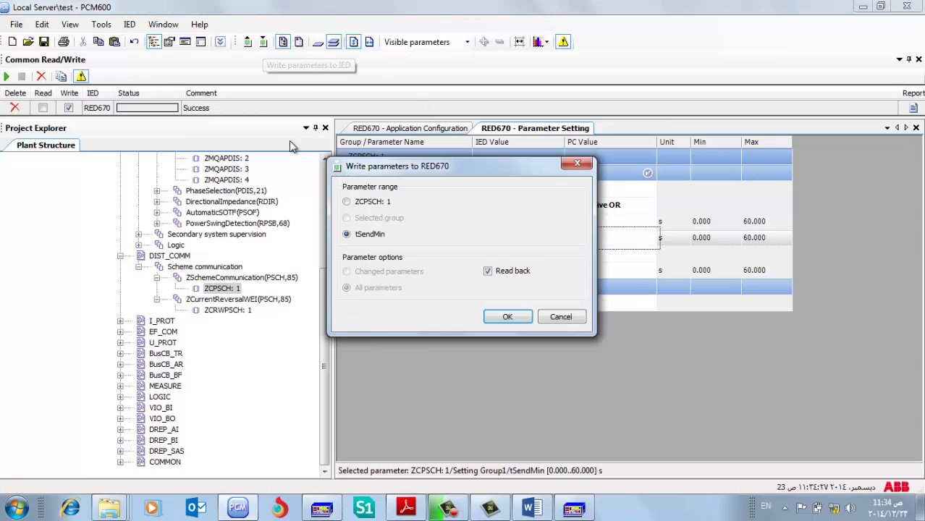
{"action": "left_click", "coordinate": [346, 201]}
{"action": "left_click", "coordinate": [353, 286]}
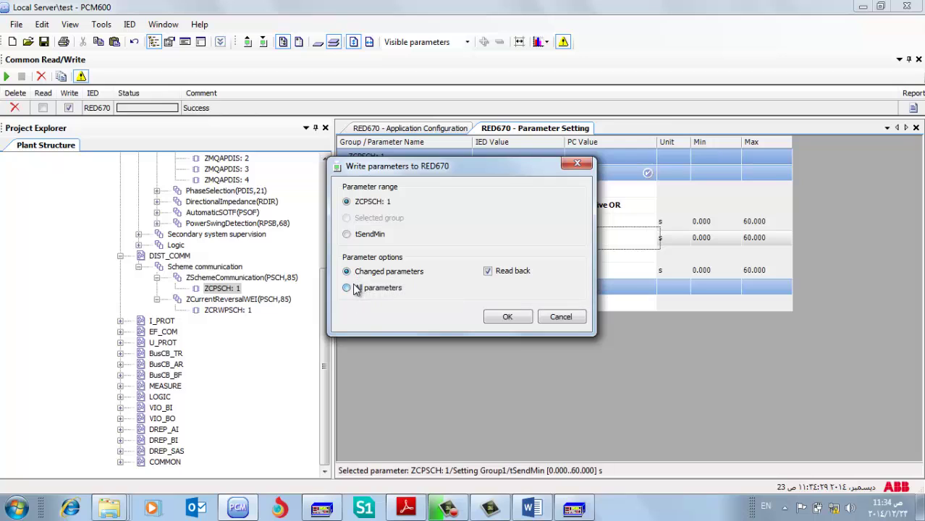
{"action": "left_click", "coordinate": [496, 316]}
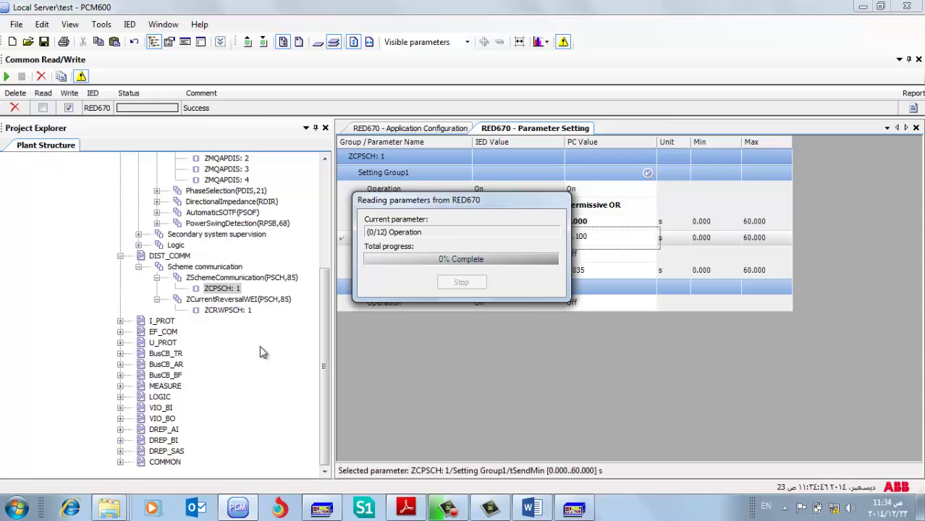
View the ZCPSCH: 1 function block in Application Configuration, and return to the block's Parameter Setting.
{"action": "right_click", "coordinate": [223, 290]}
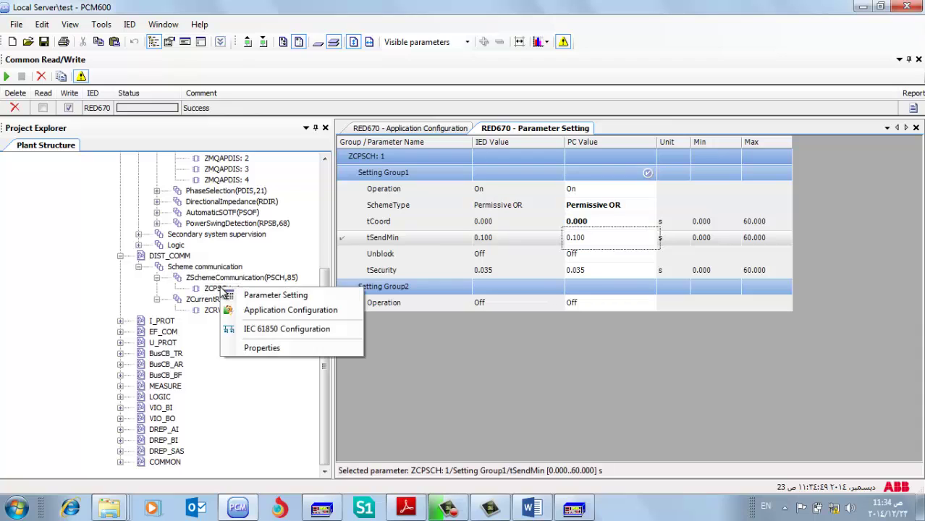
{"action": "left_click", "coordinate": [278, 313]}
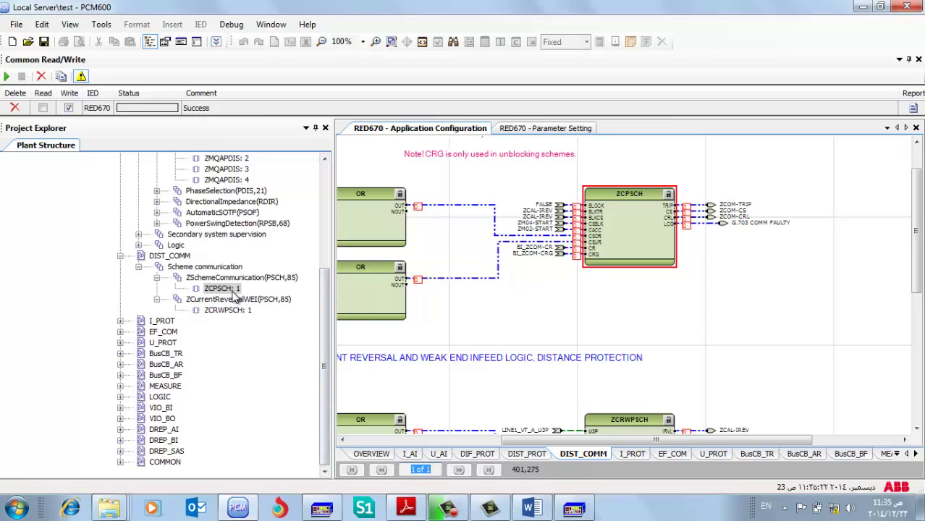
{"action": "left_click", "coordinate": [230, 289]}
{"action": "right_click", "coordinate": [230, 289]}
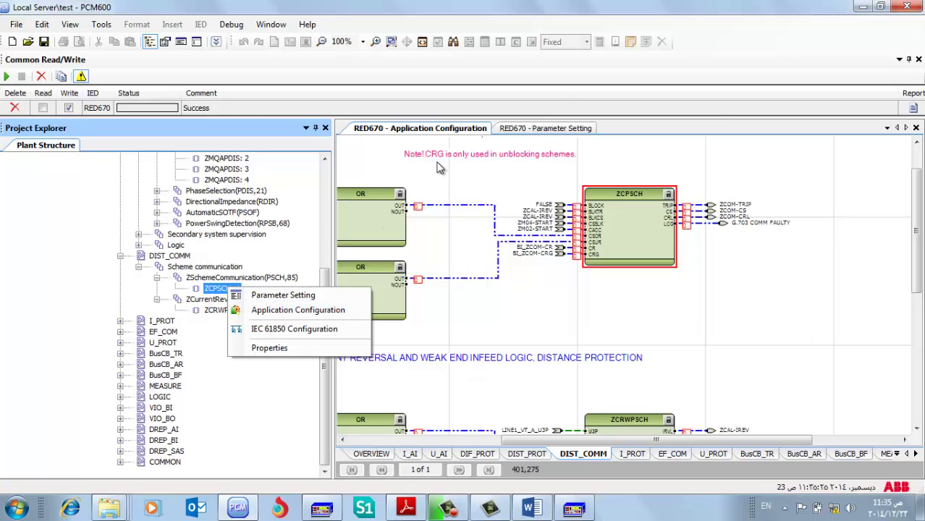
{"action": "left_click", "coordinate": [286, 295]}
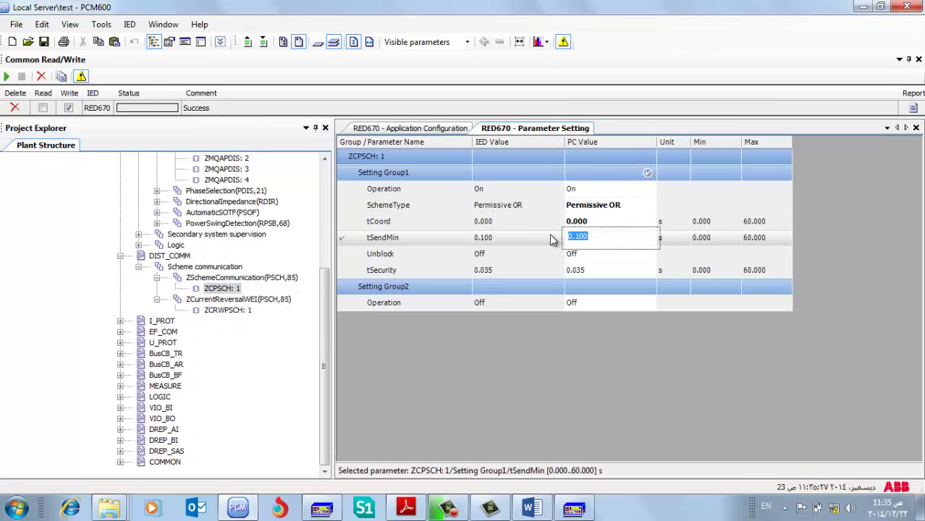
{"action": "key", "text": "Escape"}
Show the ZCRWPSCH: 1 parameters and open the tDelayRev value of Setting Group1.
{"action": "left_click", "coordinate": [239, 311]}
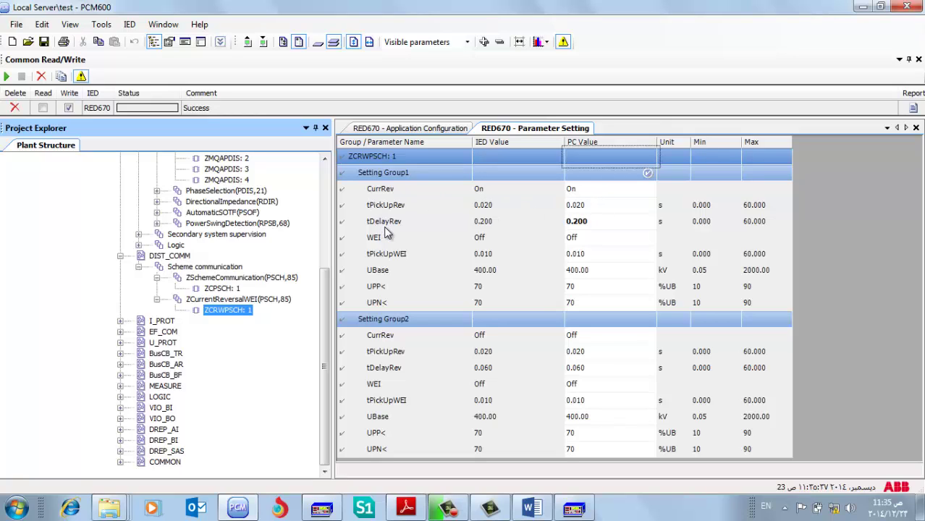
{"action": "mouse_move", "coordinate": [386, 232]}
{"action": "left_click", "coordinate": [597, 221]}
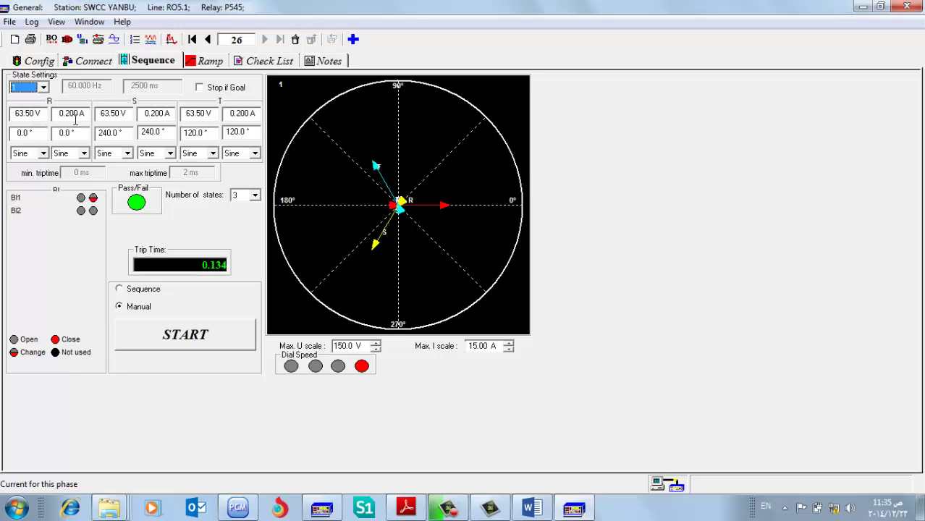
In the relay test program, enable Sequence mode and set the duration of state 2 to 1500 ms.
{"action": "left_click", "coordinate": [44, 88]}
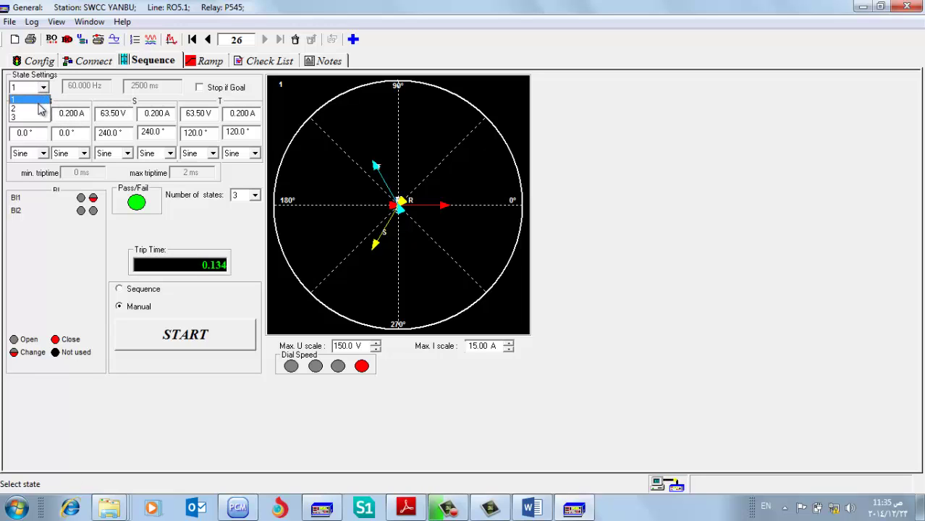
{"action": "left_click", "coordinate": [38, 103]}
{"action": "left_click", "coordinate": [43, 87]}
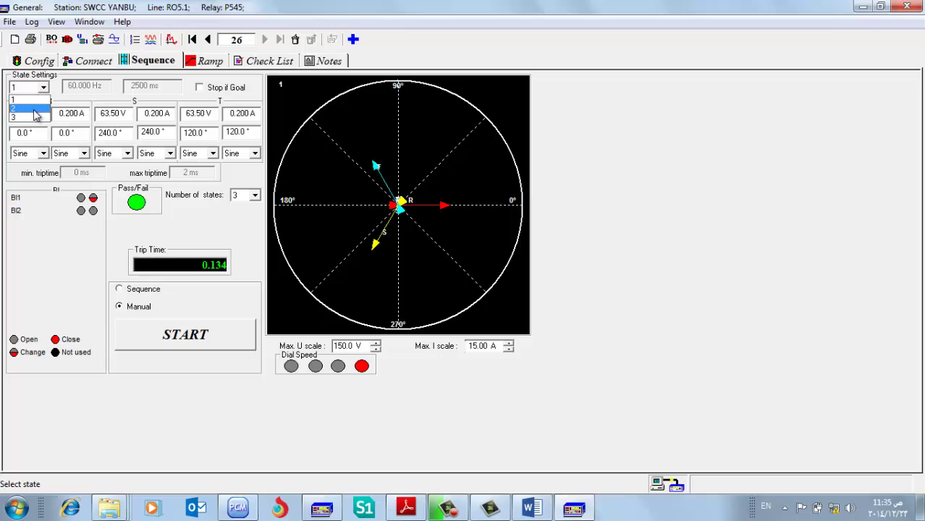
{"action": "left_click", "coordinate": [35, 109]}
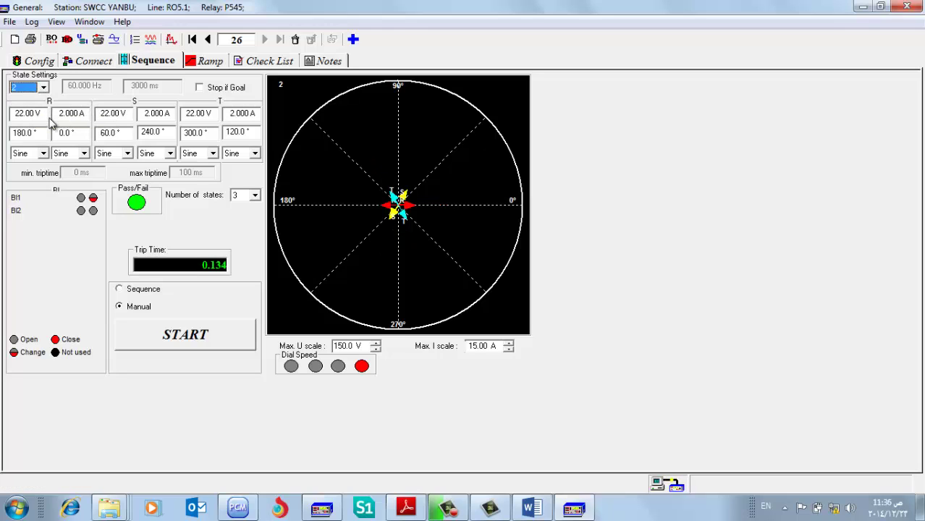
{"action": "left_click", "coordinate": [124, 291]}
{"action": "left_click", "coordinate": [153, 87]}
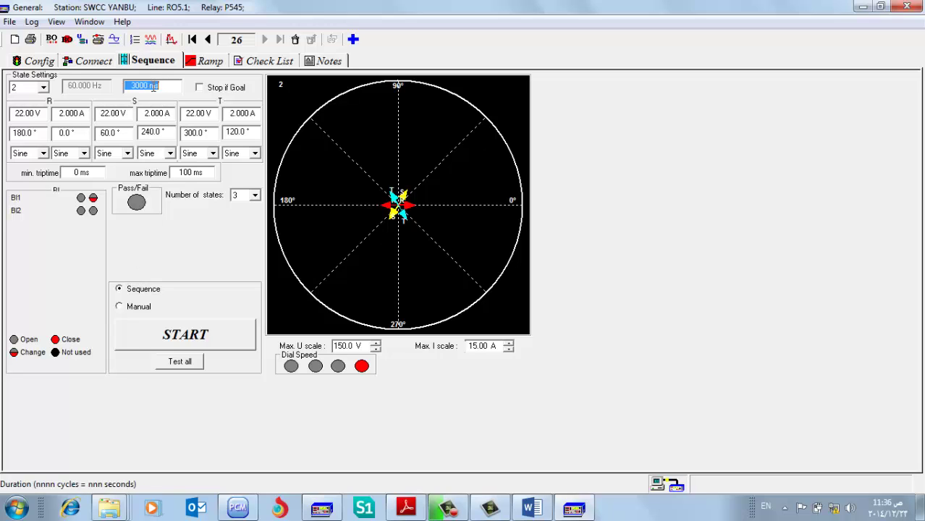
{"action": "type", "text": "1500"}
{"action": "key", "text": "Tab"}
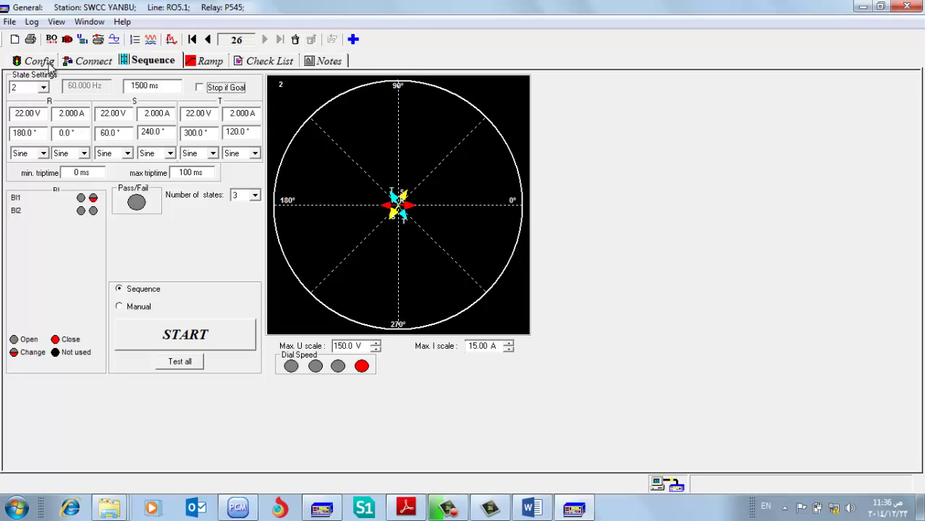
For state 3, set the BI1 goal condition to Change and the duration to 1000 ms.
{"action": "left_click", "coordinate": [43, 87]}
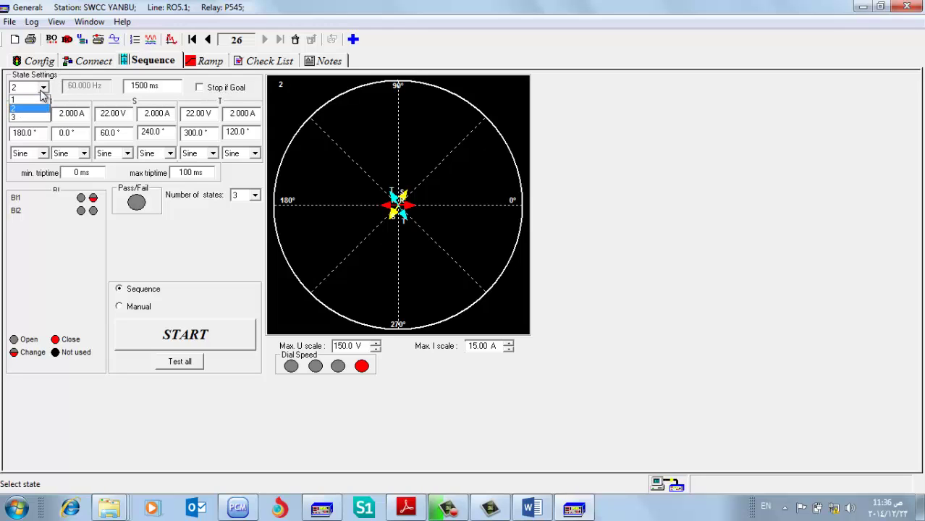
{"action": "left_click", "coordinate": [37, 118]}
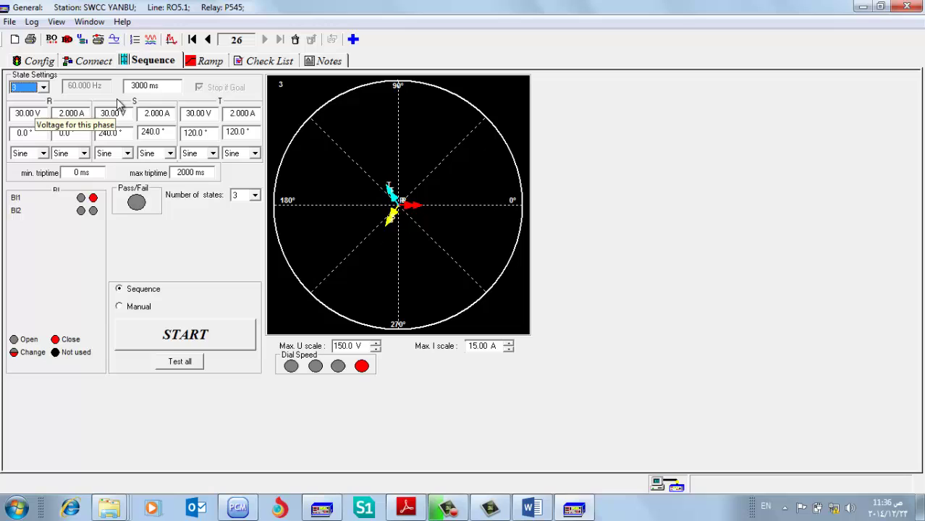
{"action": "left_click", "coordinate": [159, 87]}
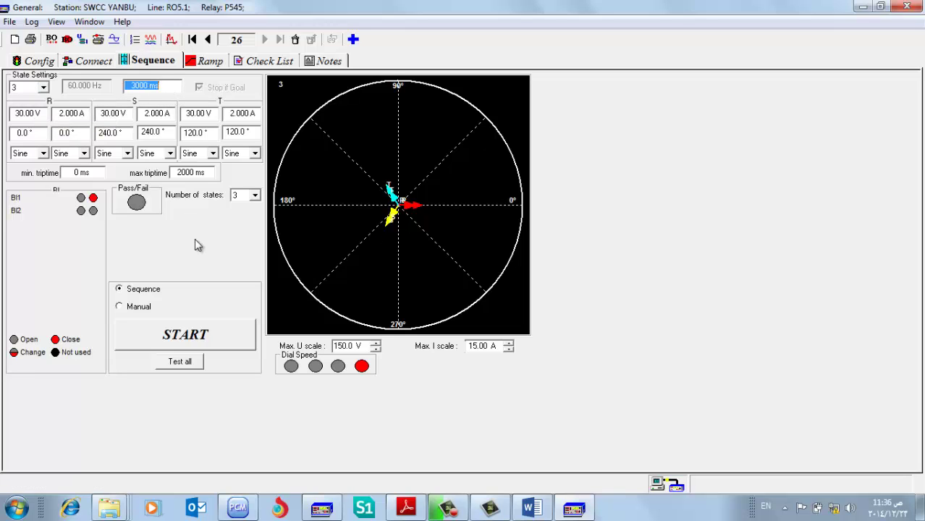
{"action": "left_click", "coordinate": [93, 199]}
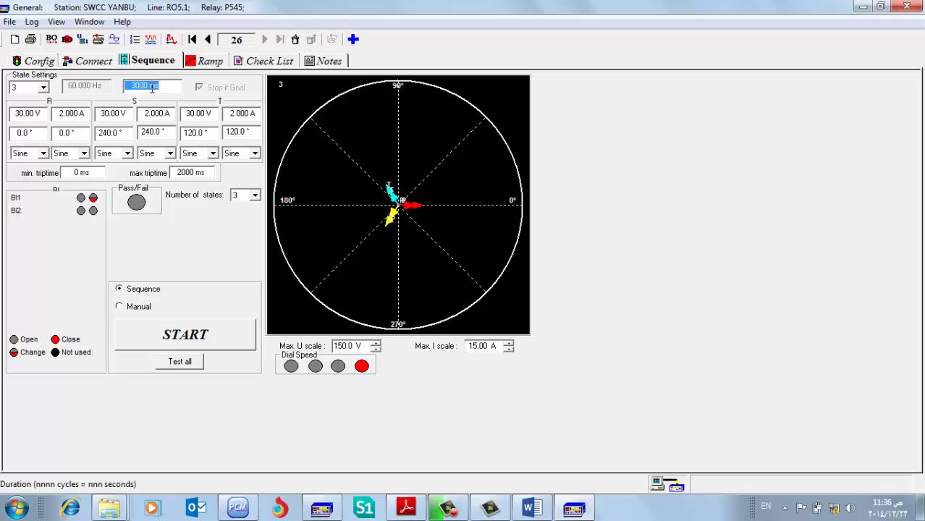
{"action": "type", "text": "1000"}
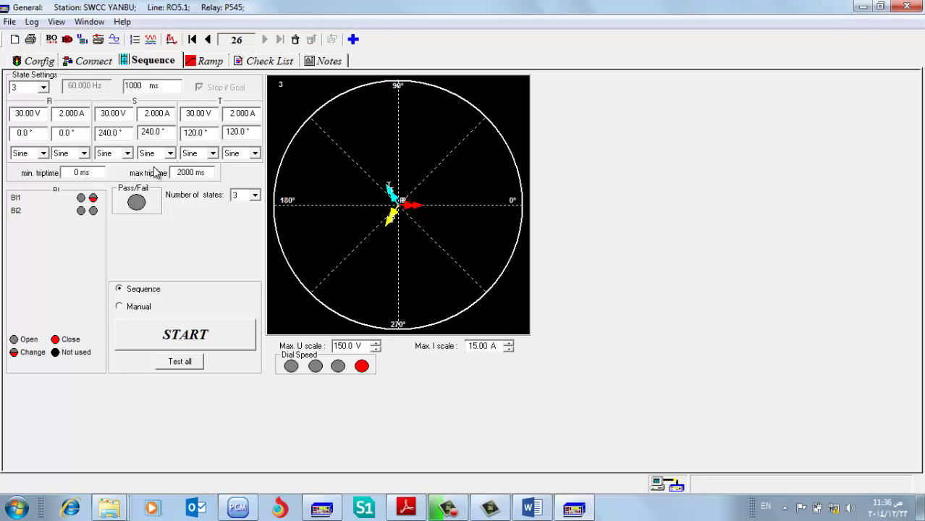
Check the settings of states 2 and 1, and set the duration of state 1 to 2000 ms.
{"action": "left_click", "coordinate": [43, 88]}
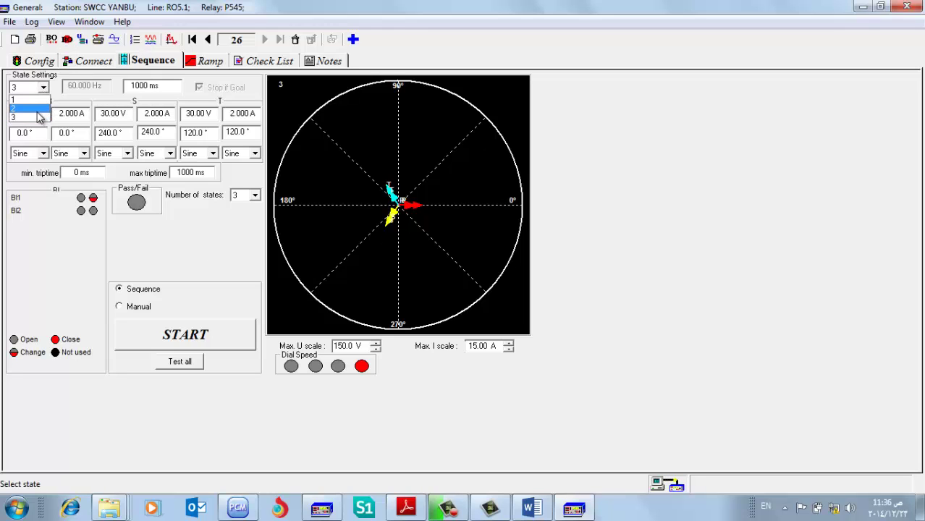
{"action": "left_click", "coordinate": [37, 107]}
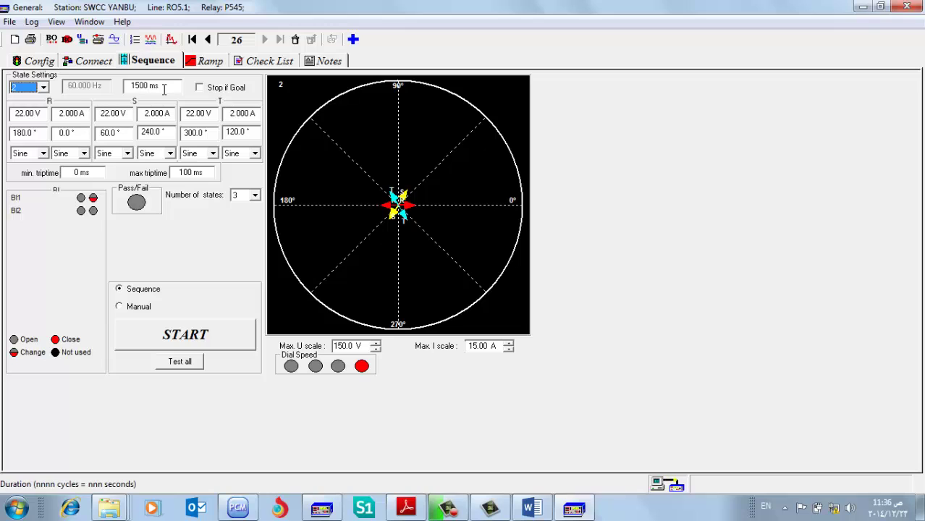
{"action": "left_click", "coordinate": [43, 87]}
{"action": "left_click", "coordinate": [44, 99]}
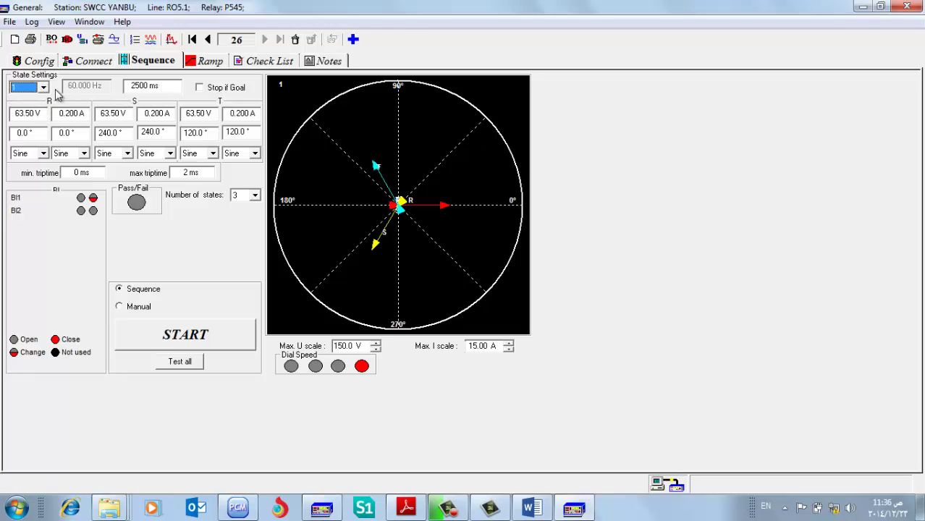
{"action": "left_click", "coordinate": [43, 90]}
{"action": "left_click", "coordinate": [36, 108]}
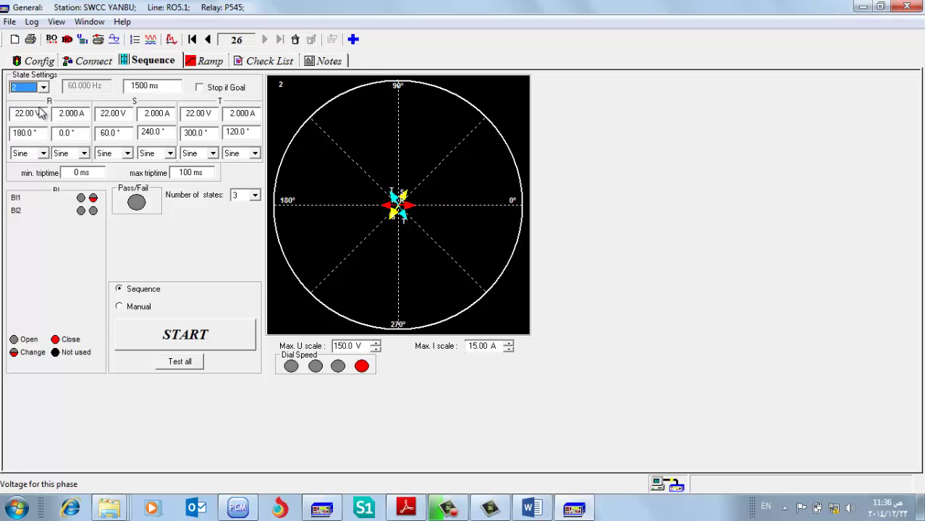
{"action": "left_click", "coordinate": [43, 89]}
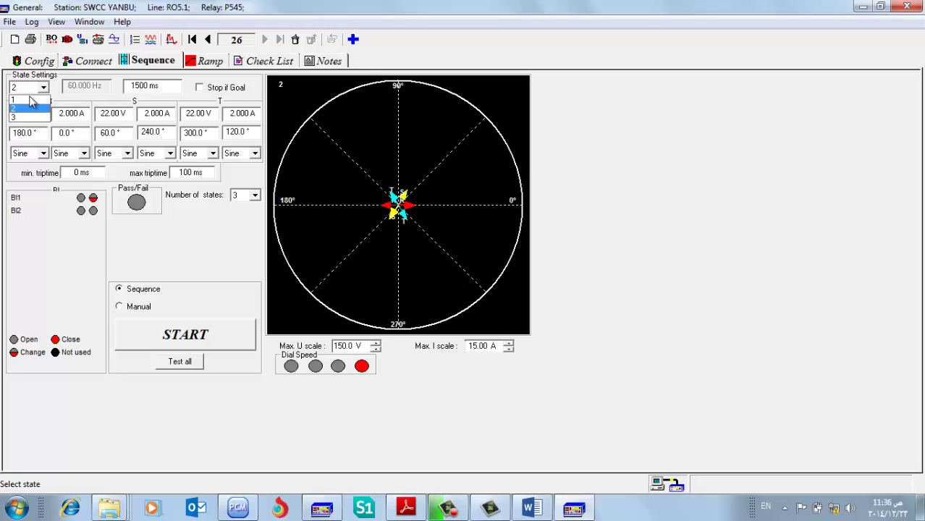
{"action": "left_click", "coordinate": [30, 100]}
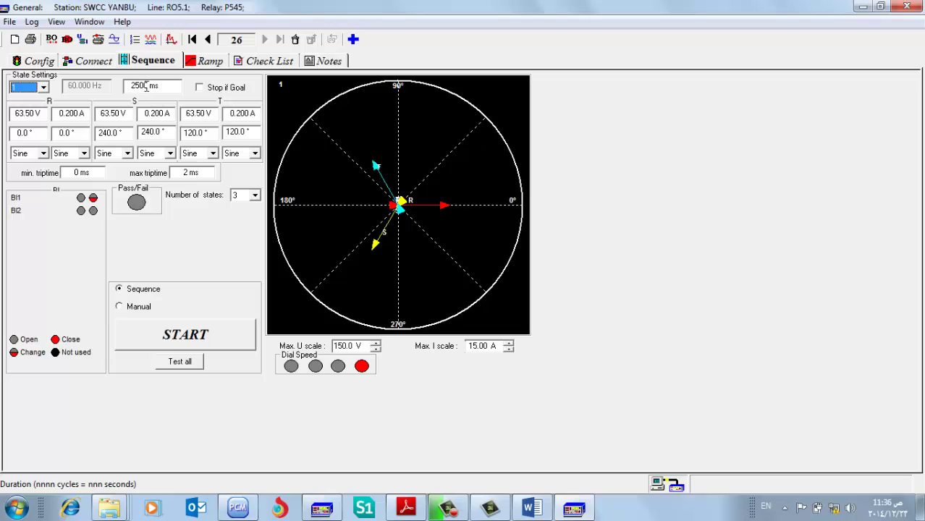
{"action": "left_click", "coordinate": [146, 86]}
{"action": "type", "text": "2000"}
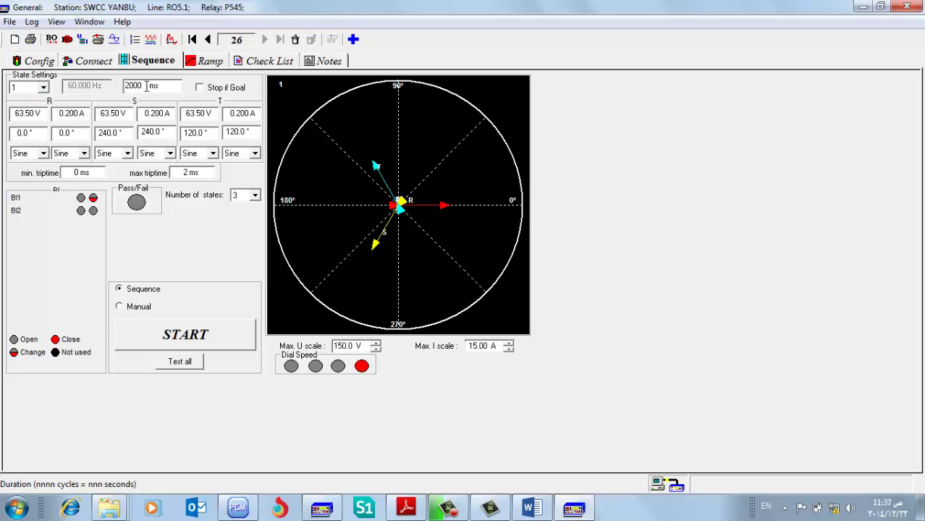
{"action": "key", "text": "Tab"}
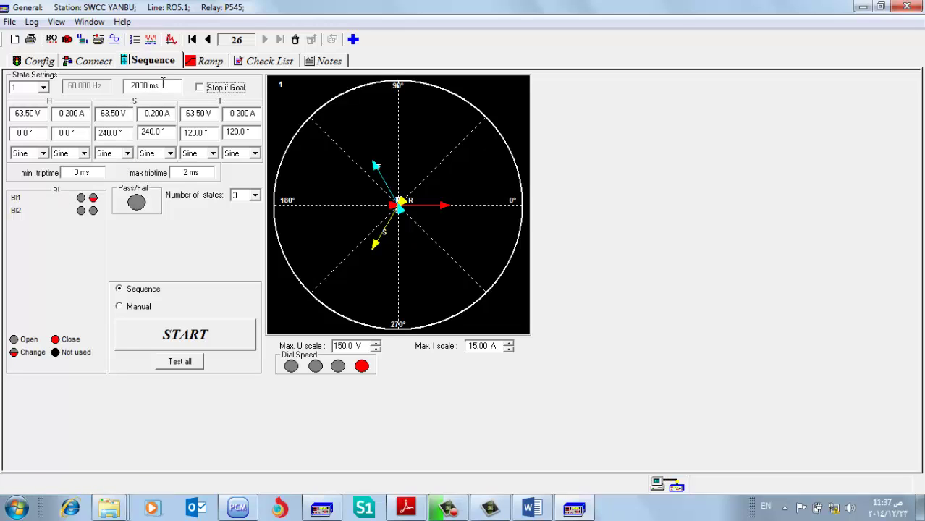
Review states 2 and 3, and run the three-state sequence test twice.
{"action": "left_click", "coordinate": [44, 86]}
{"action": "left_click", "coordinate": [42, 107]}
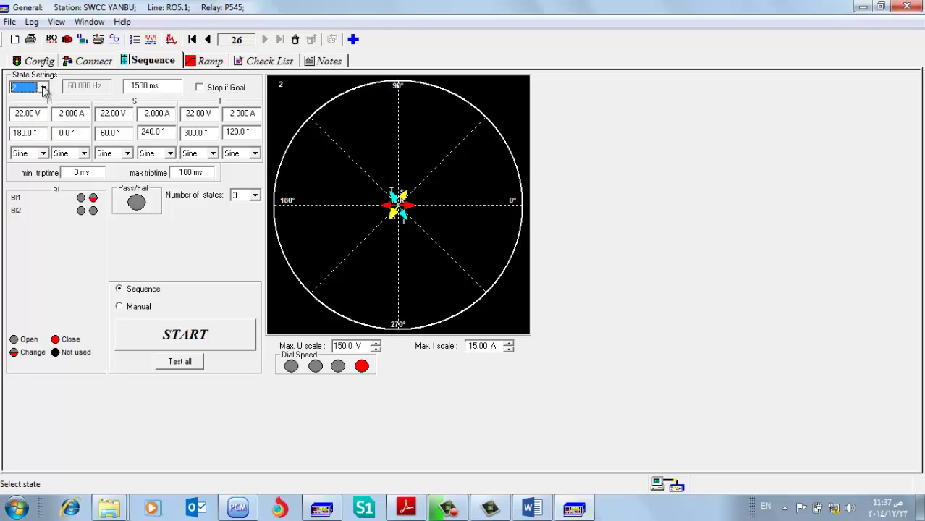
{"action": "left_click", "coordinate": [44, 87]}
{"action": "left_click", "coordinate": [35, 117]}
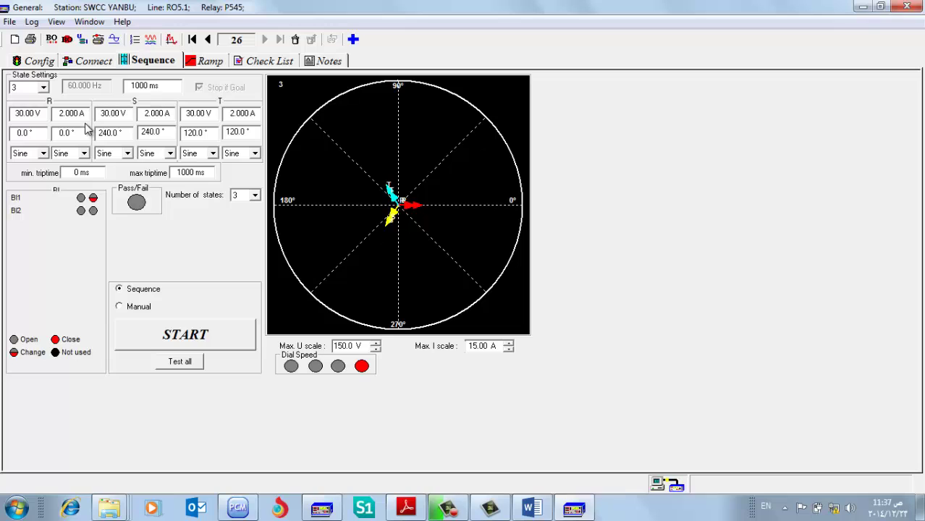
{"action": "left_click", "coordinate": [163, 337]}
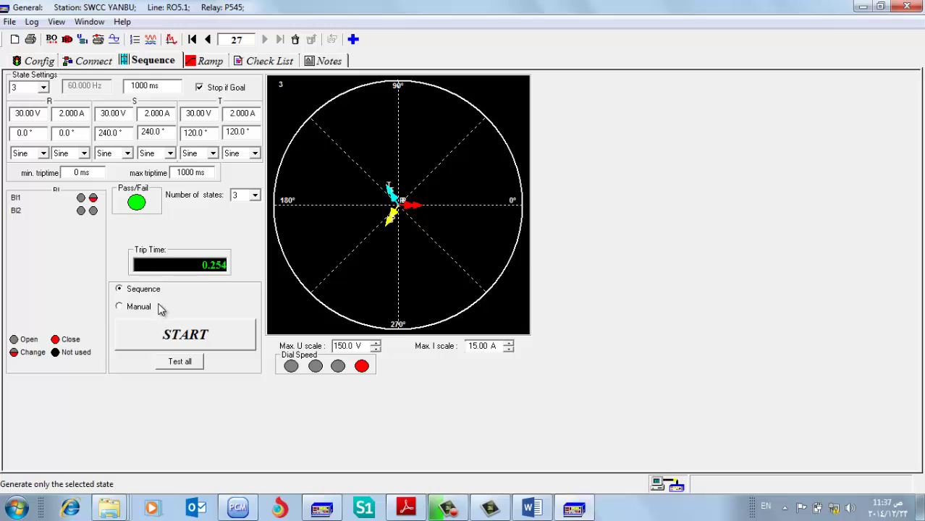
{"action": "left_click", "coordinate": [167, 333]}
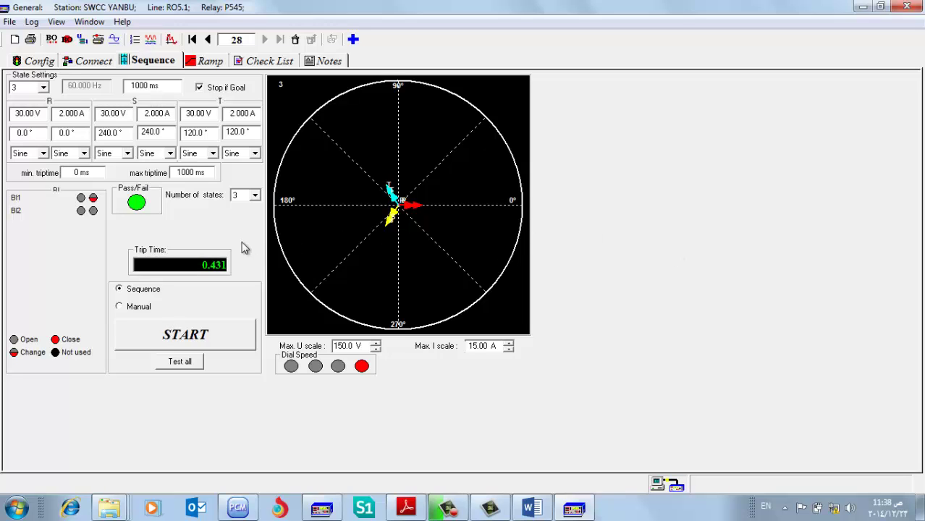
Switch to PCM600 and set WEI in Setting Group1 of ZCRWPSCH: 1 to Echo.
{"action": "left_click", "coordinate": [251, 511]}
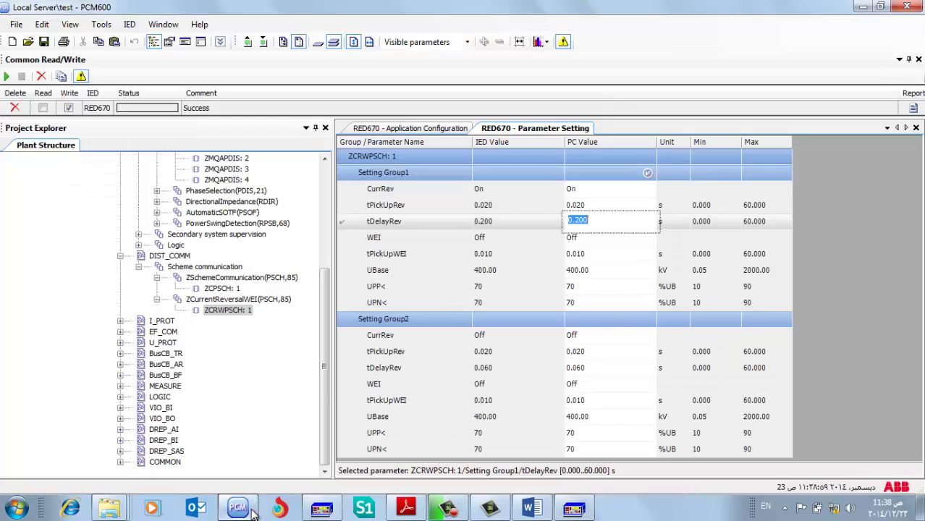
{"action": "left_click", "coordinate": [610, 241]}
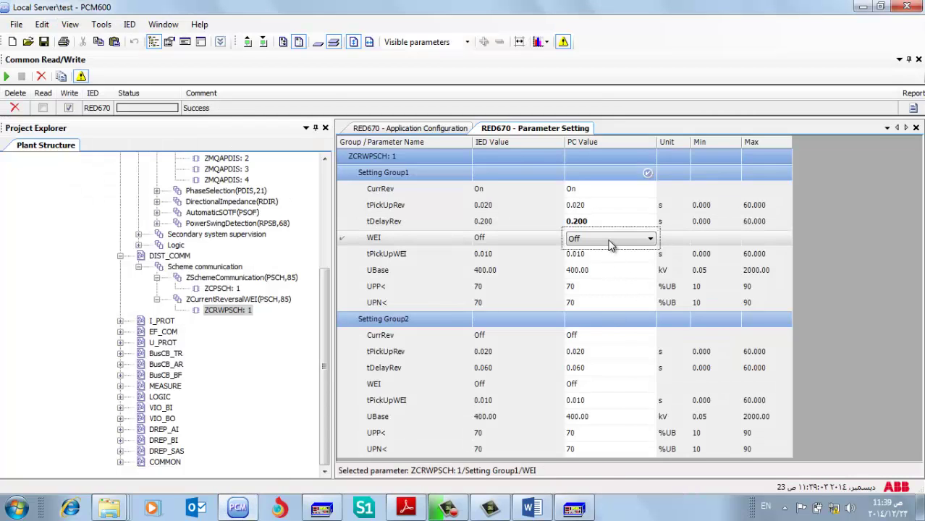
{"action": "left_click", "coordinate": [610, 242]}
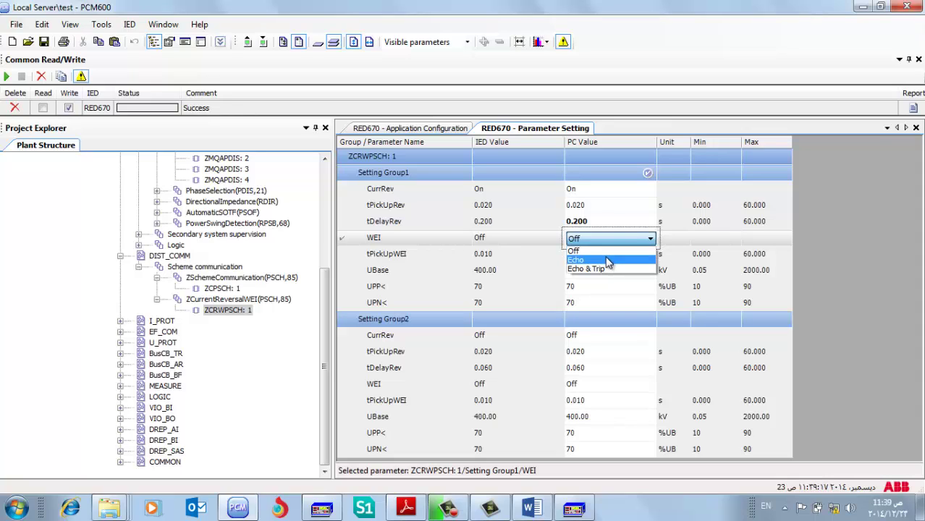
{"action": "left_click", "coordinate": [608, 261]}
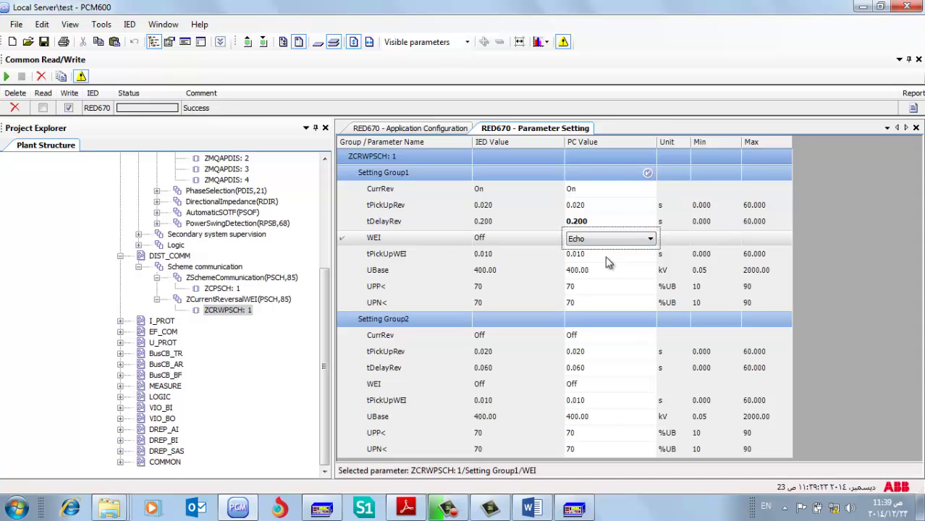
Keep Setting Group1 WEI at Echo and write all parameters of ZCRWPSCH: 1 to the RED670 with read back.
{"action": "left_click", "coordinate": [605, 240]}
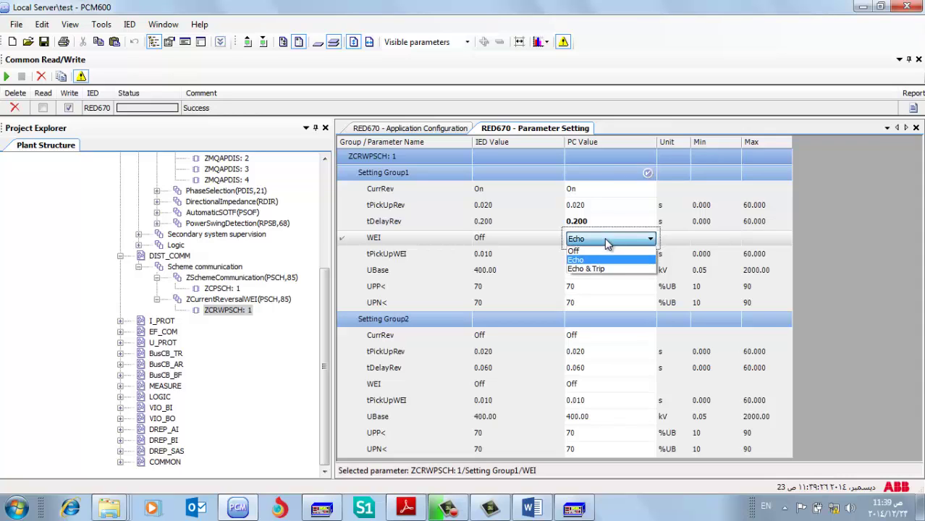
{"action": "left_click", "coordinate": [605, 239]}
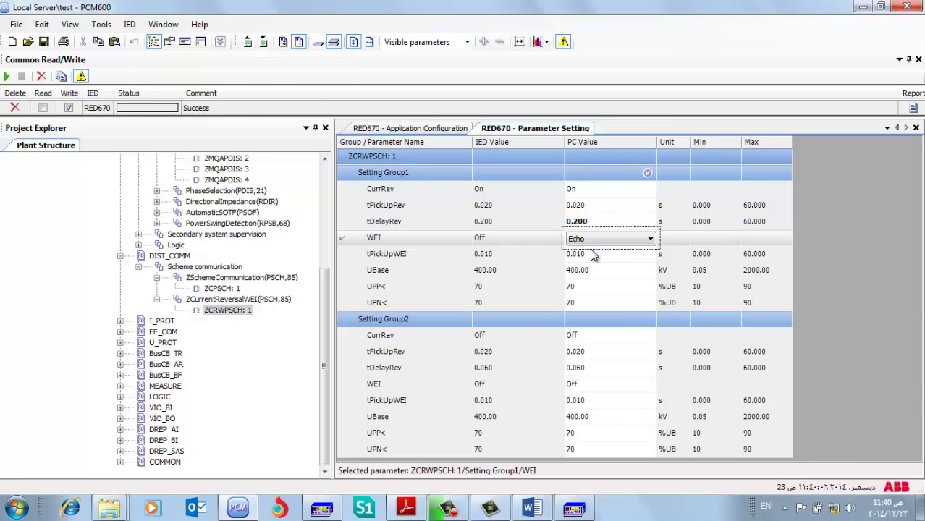
{"action": "left_click", "coordinate": [627, 246]}
{"action": "left_click", "coordinate": [628, 244]}
{"action": "left_click", "coordinate": [264, 44]}
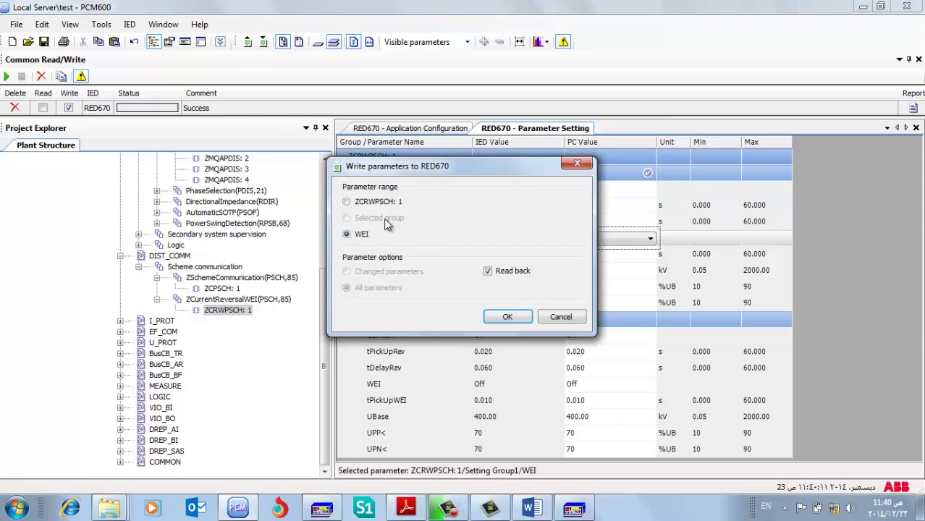
{"action": "left_click", "coordinate": [347, 201]}
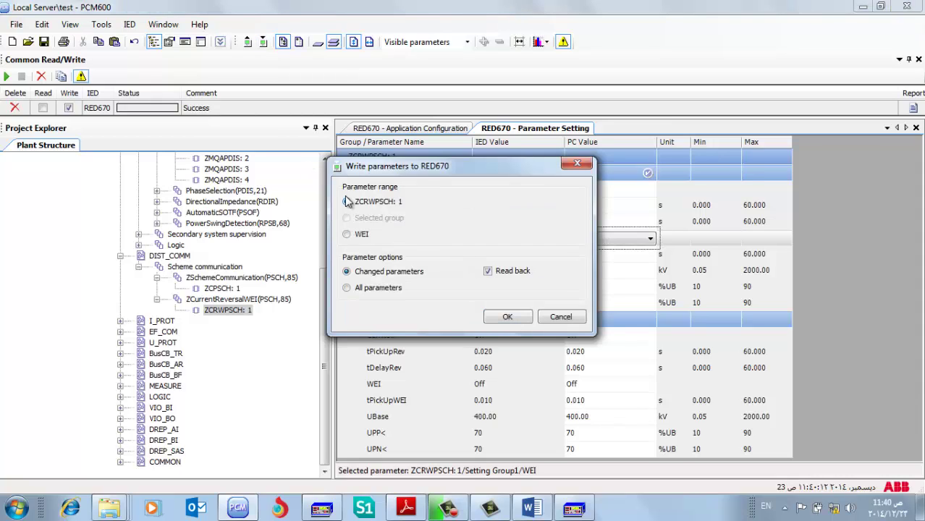
{"action": "left_click", "coordinate": [384, 288]}
{"action": "left_click", "coordinate": [505, 317]}
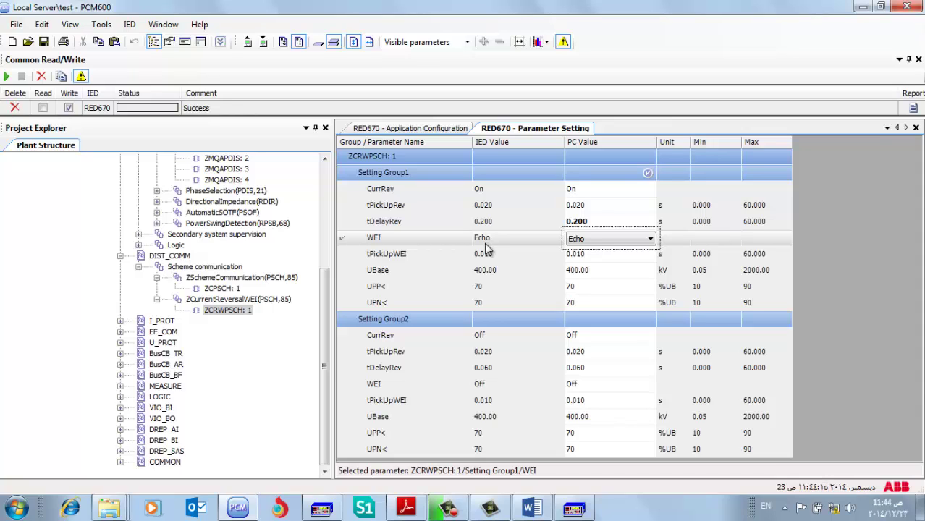
Set WEI in Setting Group1 to Echo & Trip and write all ZCRWPSCH: 1 parameters to the RED670.
{"action": "left_click", "coordinate": [649, 240]}
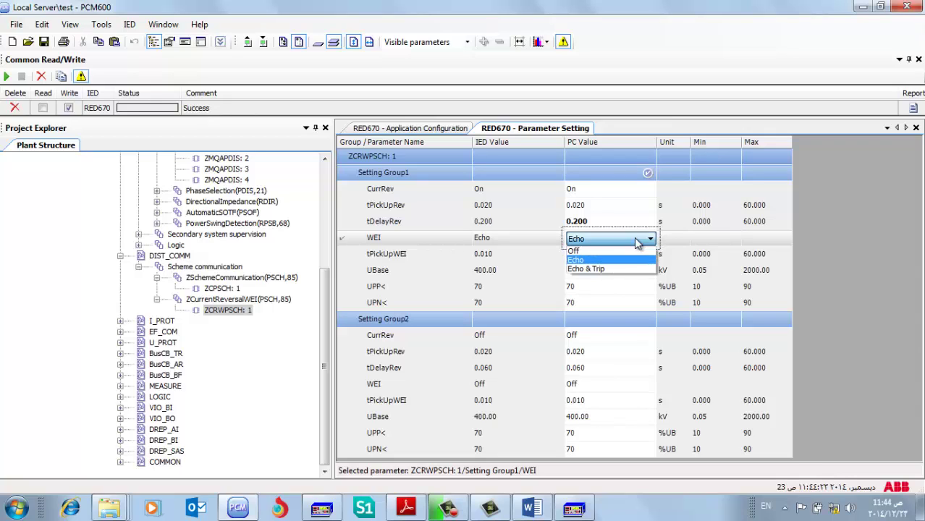
{"action": "left_click", "coordinate": [612, 269]}
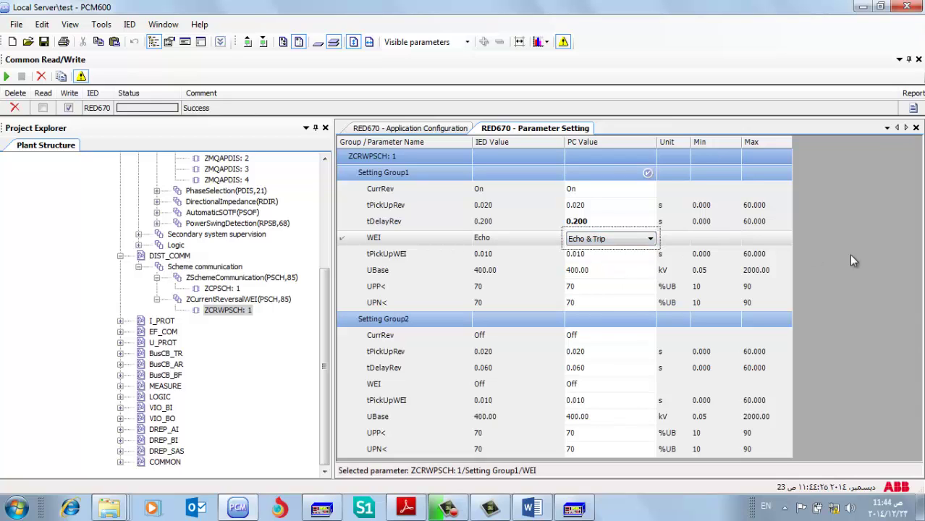
{"action": "left_click", "coordinate": [263, 42]}
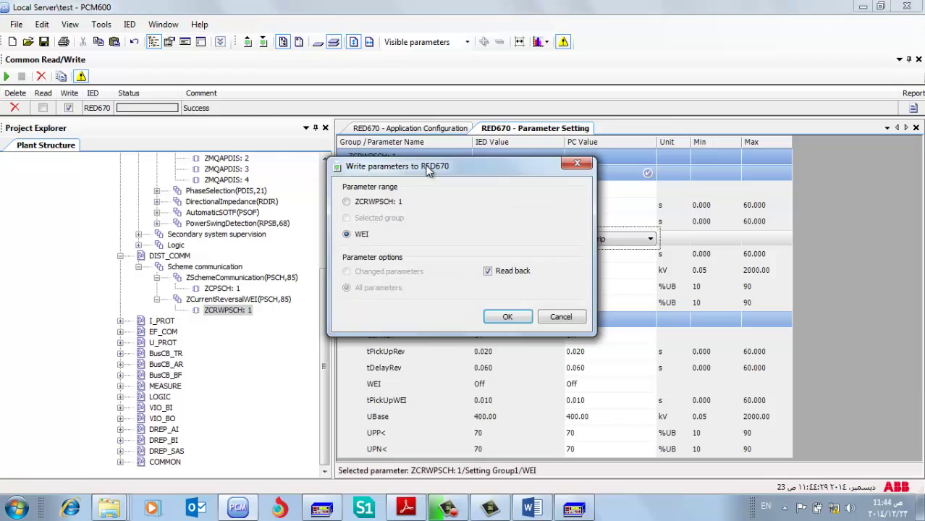
{"action": "left_click", "coordinate": [366, 201]}
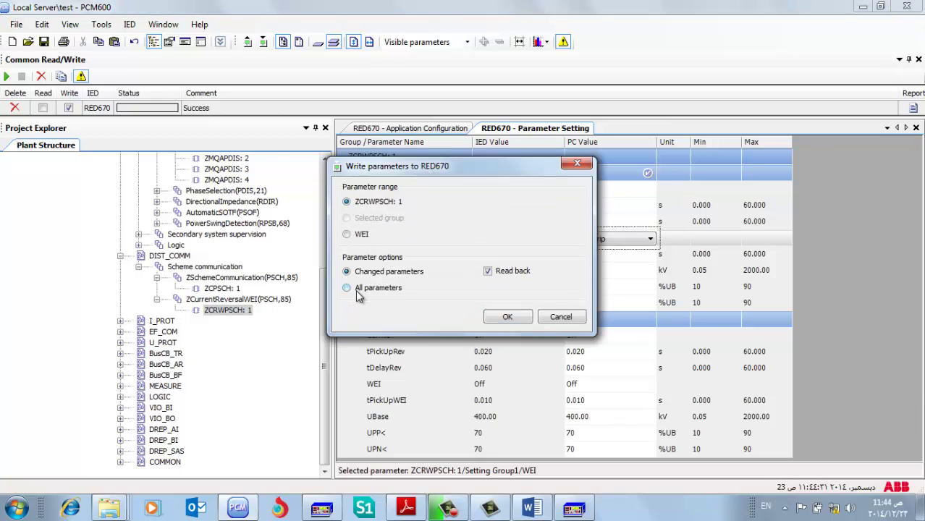
{"action": "left_click", "coordinate": [355, 289]}
{"action": "left_click", "coordinate": [508, 317]}
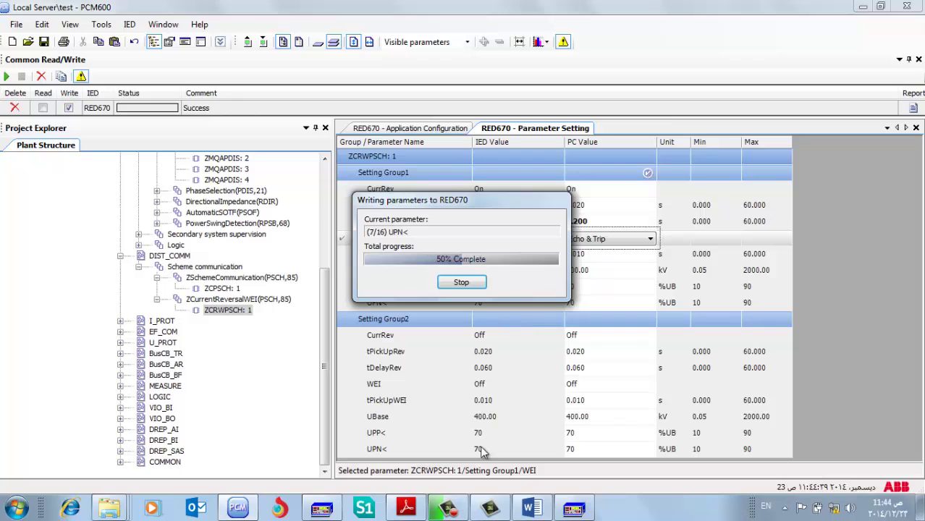
Set UBase in Setting Group1 to 132 kV and write all parameters of ZCRWPSCH: 1 to the RED670.
{"action": "left_click", "coordinate": [531, 508]}
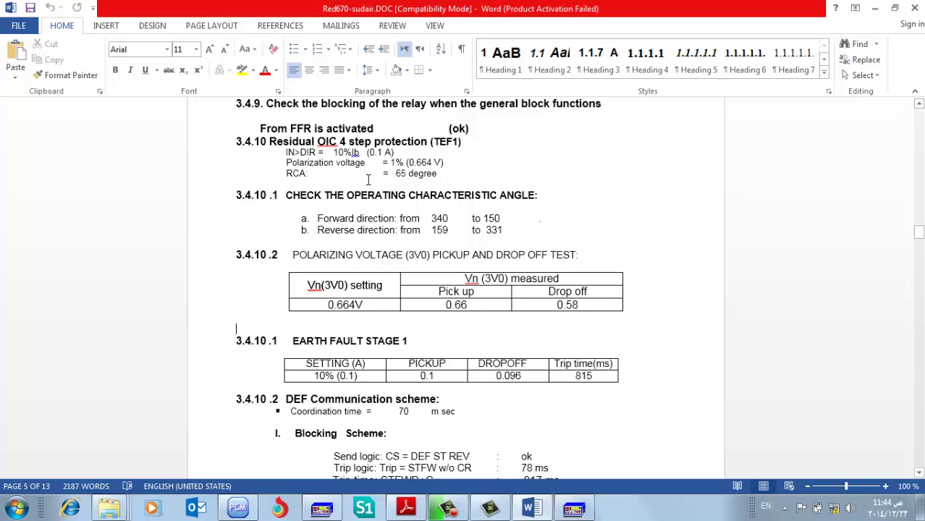
{"action": "key", "text": "alt+Tab"}
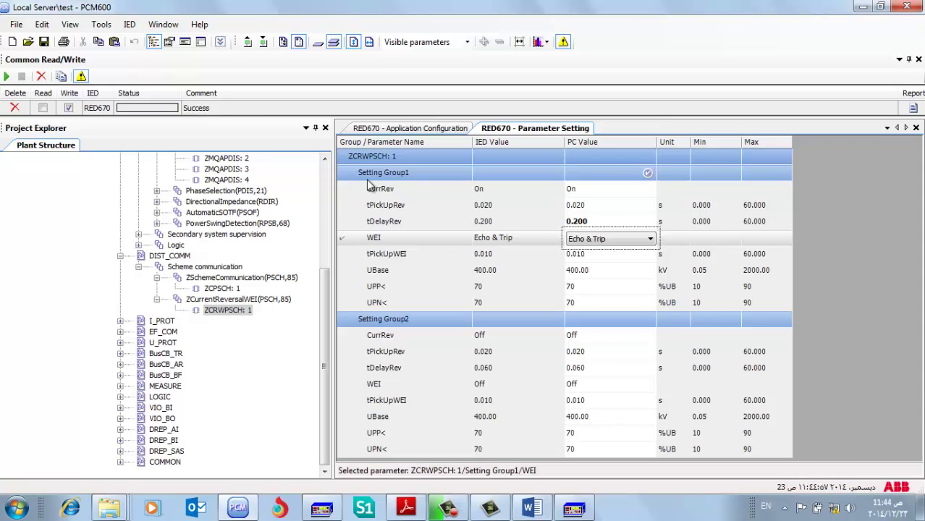
{"action": "left_click", "coordinate": [590, 273]}
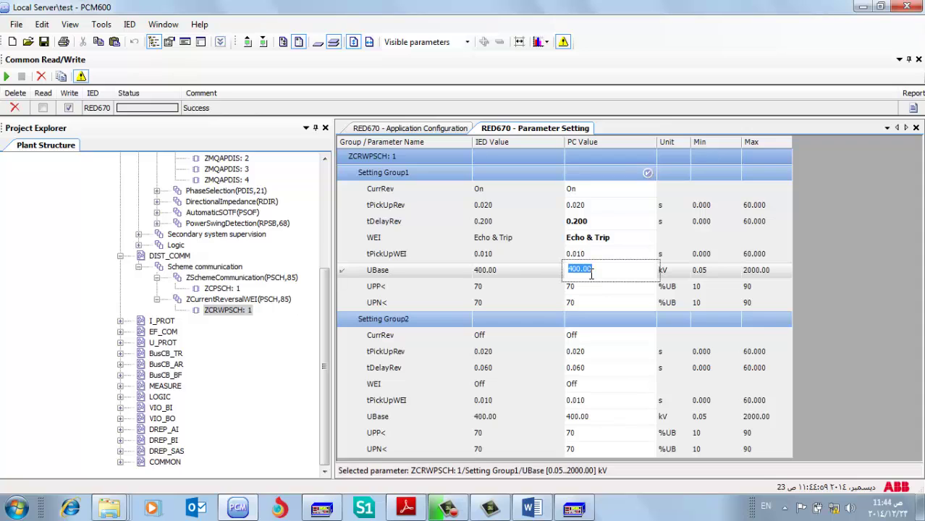
{"action": "type", "text": "132"}
{"action": "key", "text": "Return"}
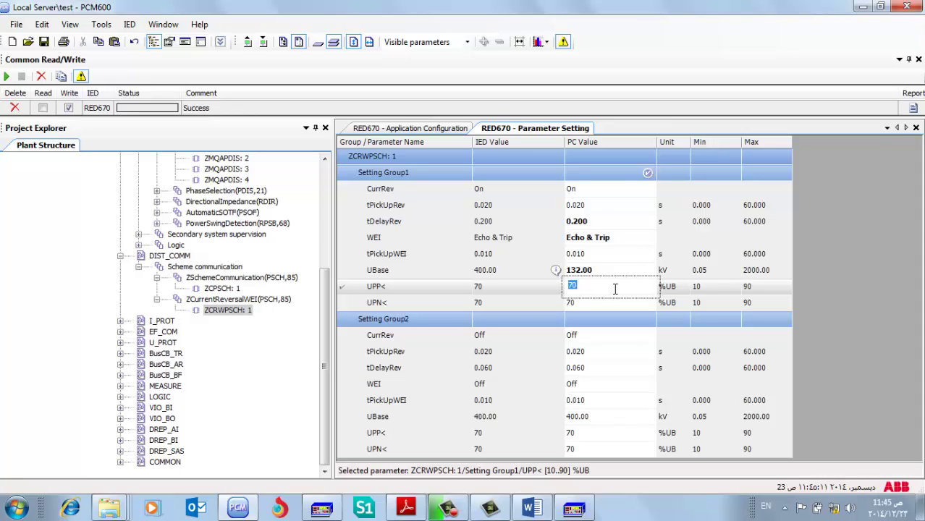
{"action": "left_click", "coordinate": [263, 45]}
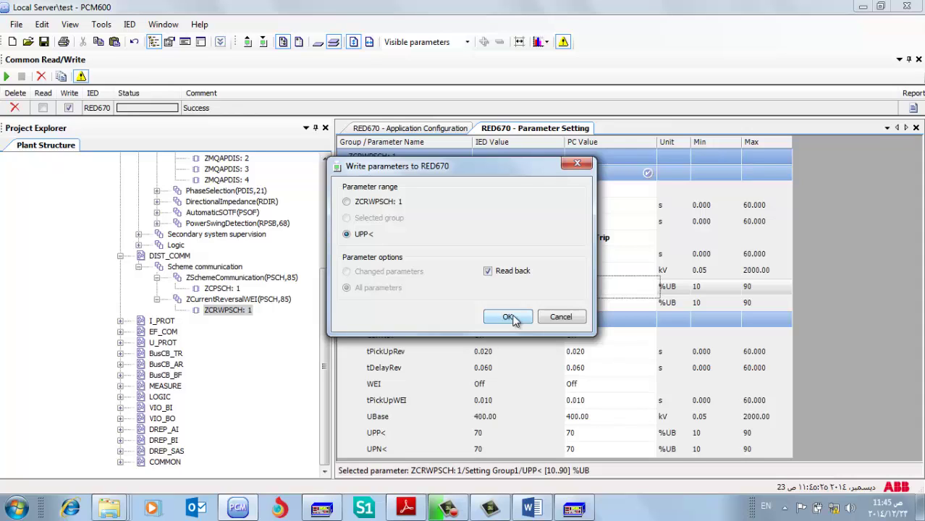
{"action": "left_click", "coordinate": [382, 210]}
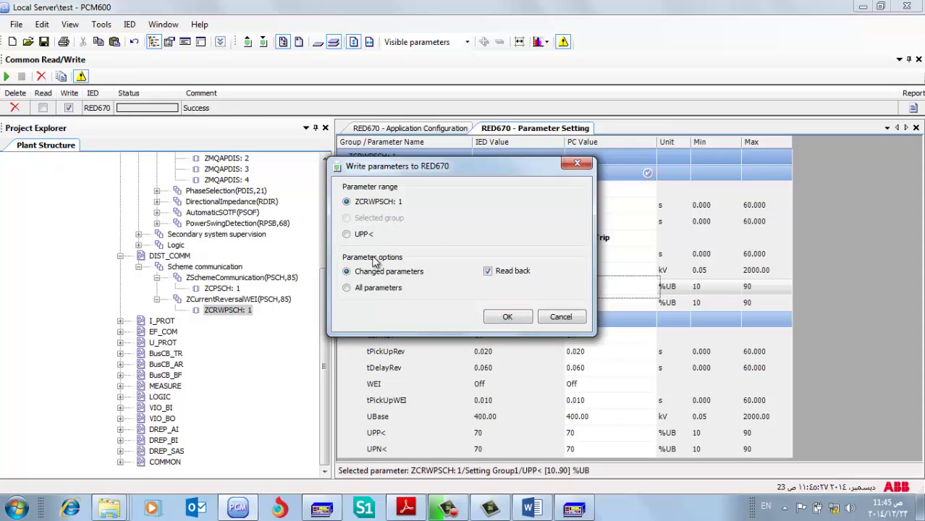
{"action": "left_click", "coordinate": [374, 291]}
{"action": "left_click", "coordinate": [499, 313]}
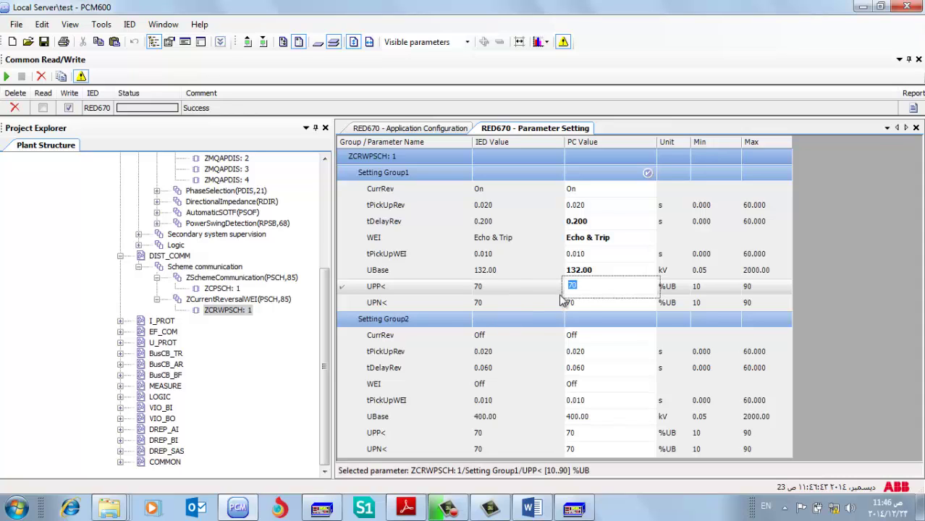
Calculate 70*110/100 in the Windows Calculator and close it.
{"action": "left_click", "coordinate": [16, 508]}
{"action": "left_click", "coordinate": [106, 162]}
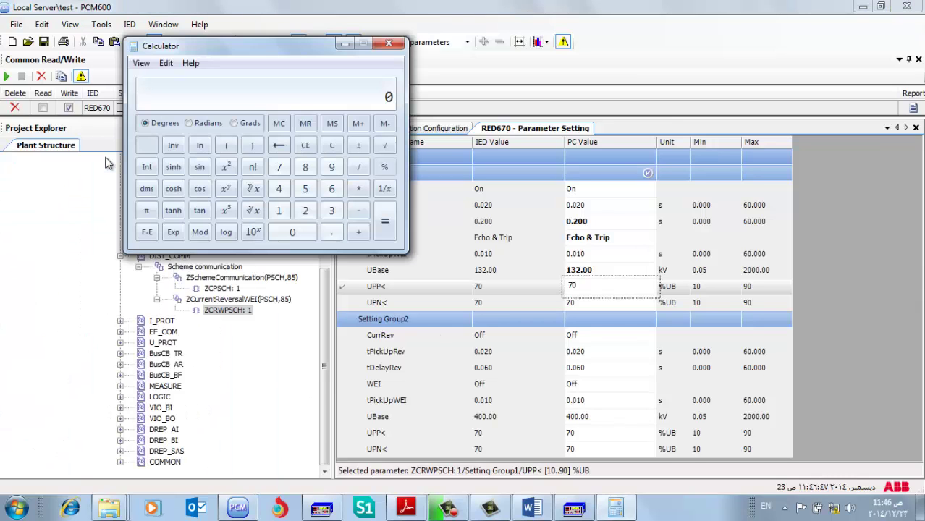
{"action": "type", "text": "70*110/100"}
{"action": "key", "text": "Return"}
{"action": "left_click", "coordinate": [389, 44]}
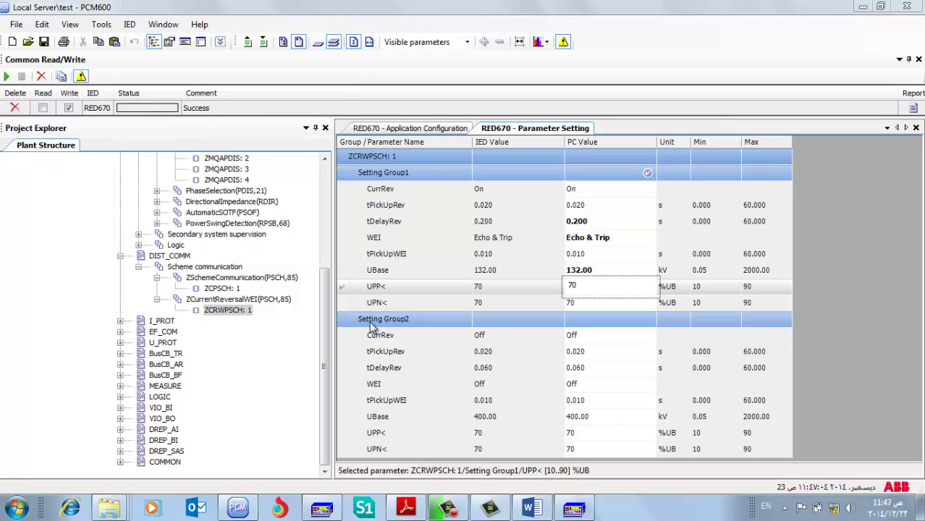
{"action": "left_click", "coordinate": [457, 511]}
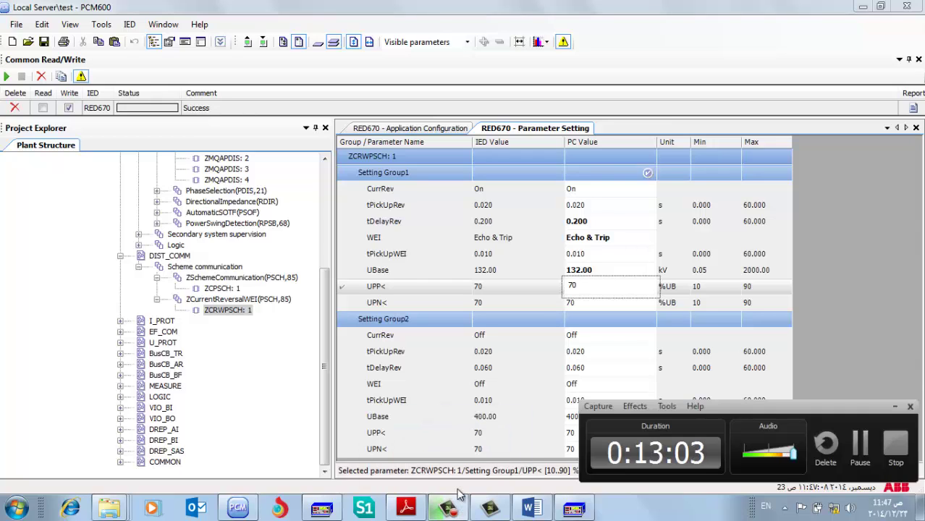
{"action": "mouse_move", "coordinate": [461, 507]}
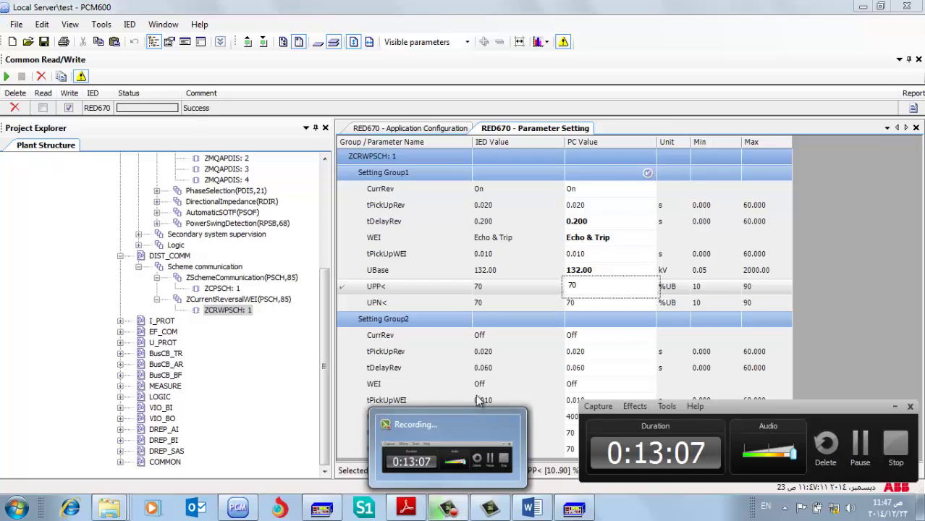
{"action": "left_click", "coordinate": [445, 371]}
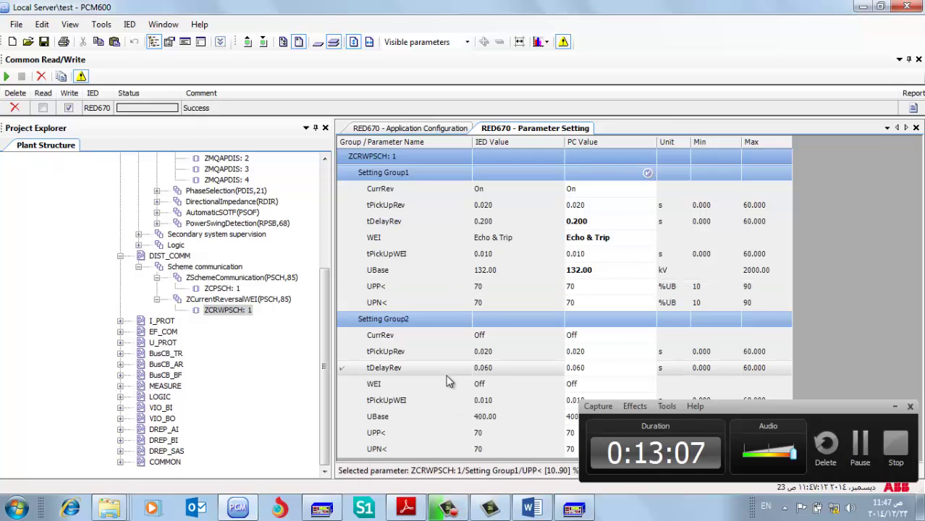
{"action": "left_click", "coordinate": [894, 406]}
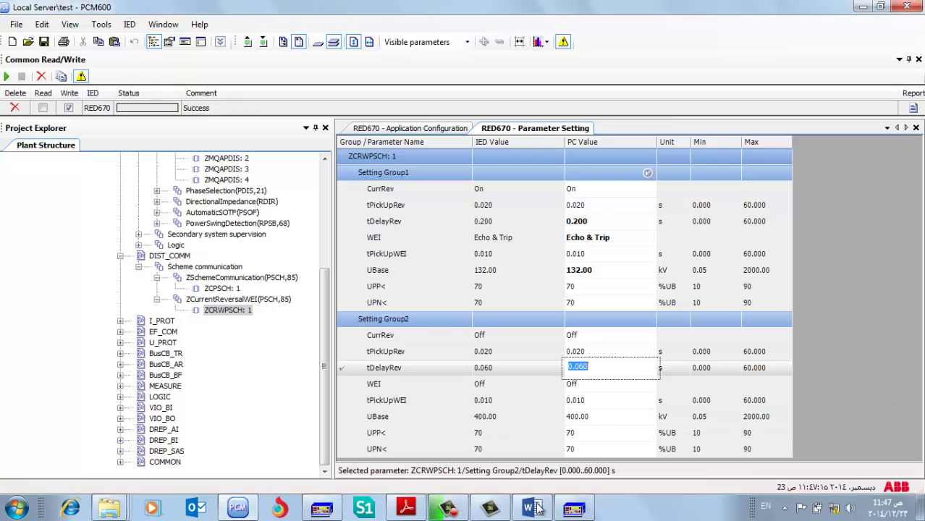
Switch to the relay injection test program, set the number of states to 2 and choose Manual mode.
{"action": "left_click", "coordinate": [575, 510]}
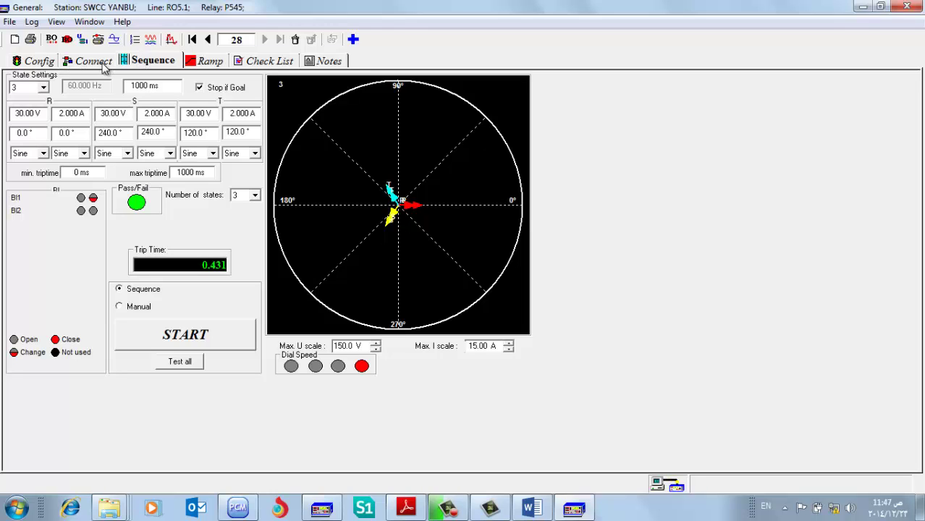
{"action": "left_click", "coordinate": [254, 197]}
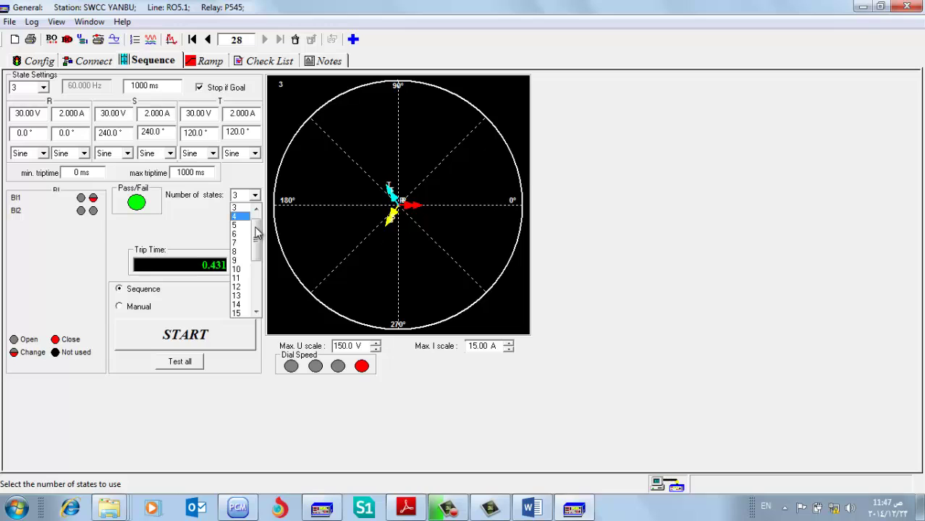
{"action": "left_click", "coordinate": [237, 207]}
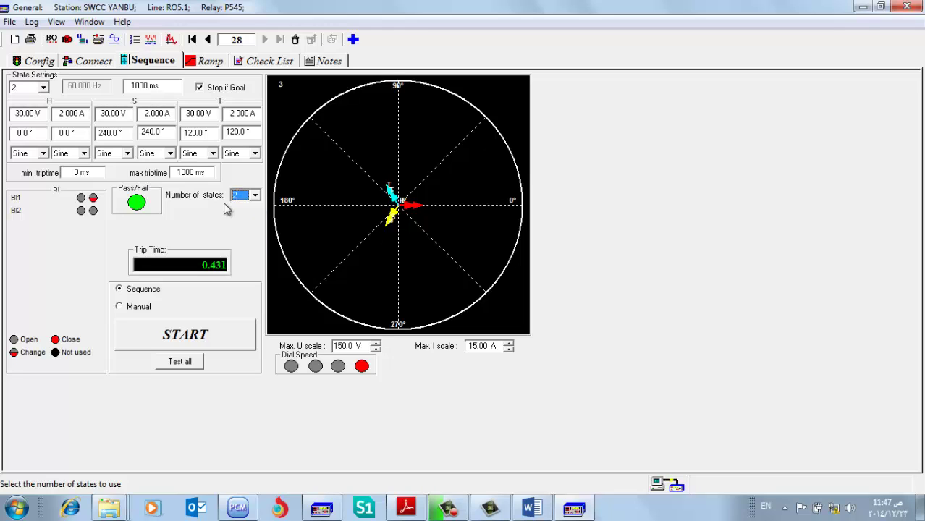
{"action": "left_click", "coordinate": [119, 306]}
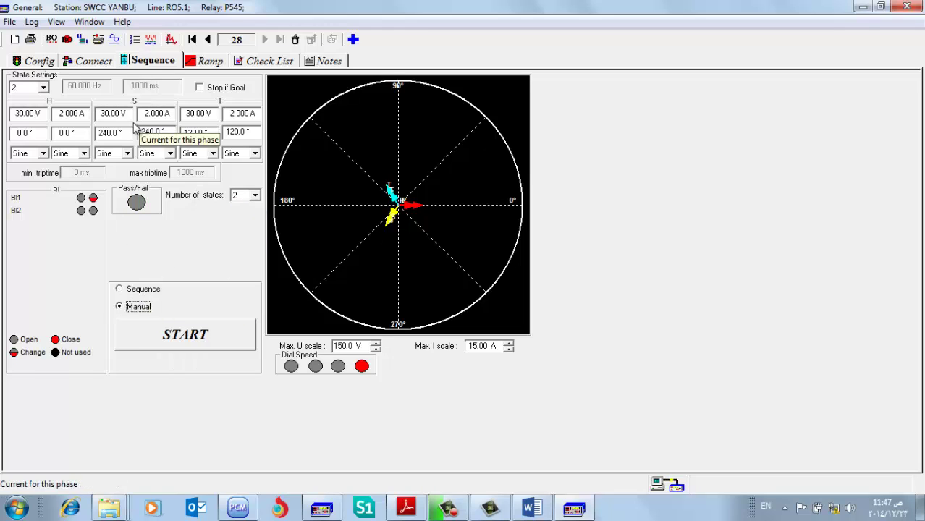
For state 2, set the voltages of all three phases to 77 V and the currents to 0 A.
{"action": "left_click", "coordinate": [37, 112]}
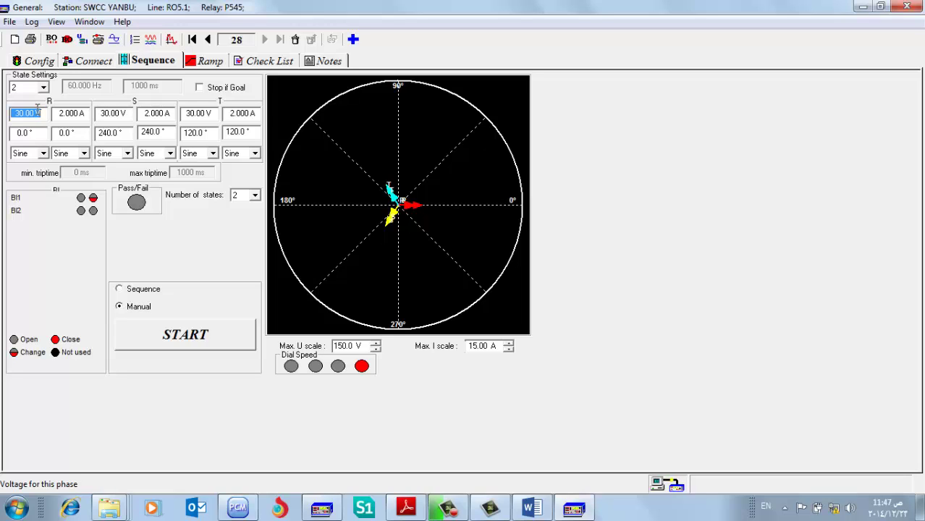
{"action": "type", "text": "77"}
{"action": "key", "text": "Tab"}
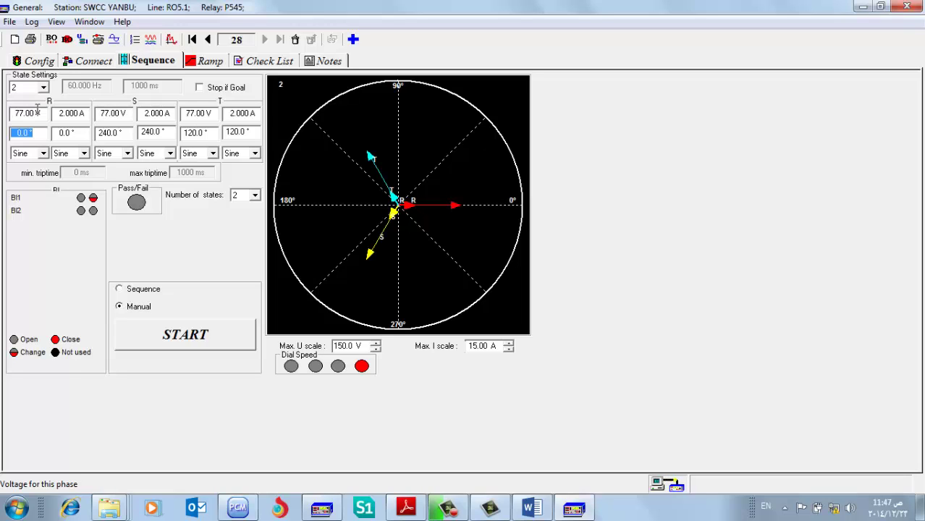
{"action": "left_click", "coordinate": [73, 116]}
{"action": "type", "text": "0"}
{"action": "key", "text": "Tab"}
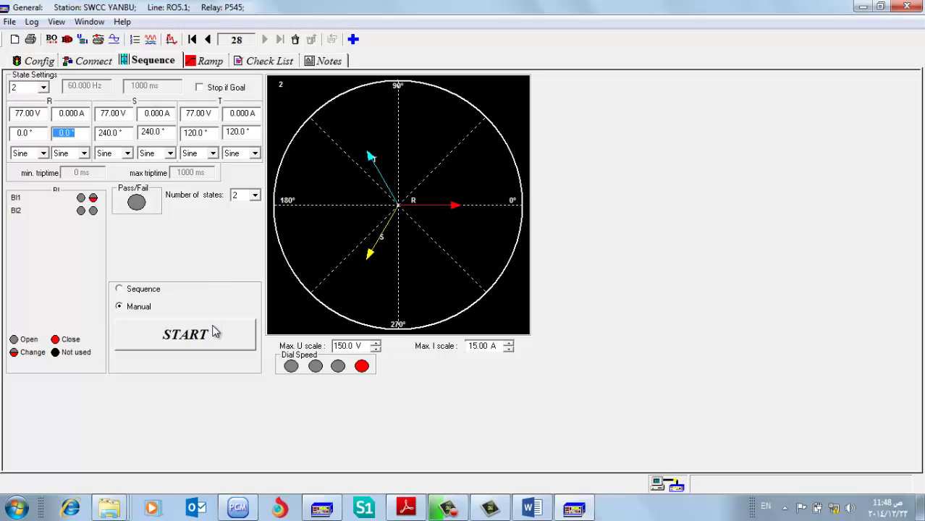
Run and stop the manual injection, and display the settings of state 1.
{"action": "left_click", "coordinate": [74, 116]}
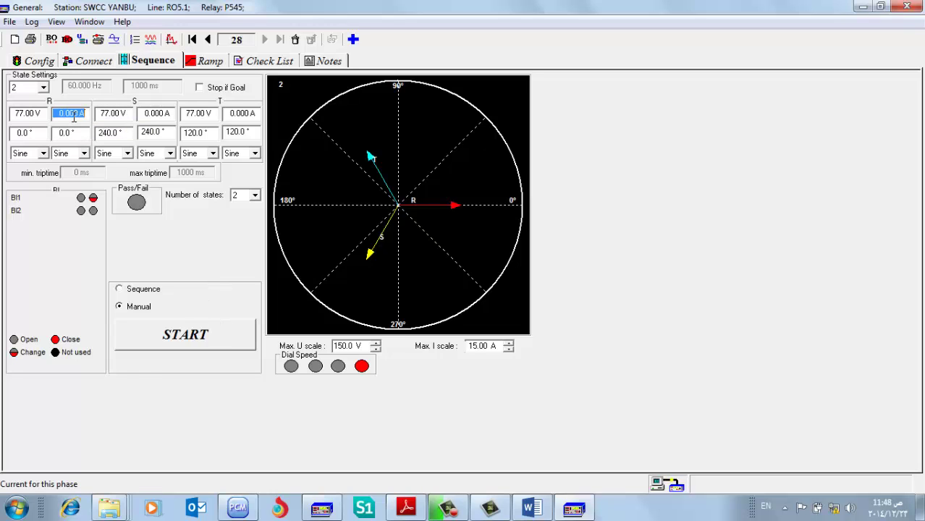
{"action": "left_click", "coordinate": [206, 338]}
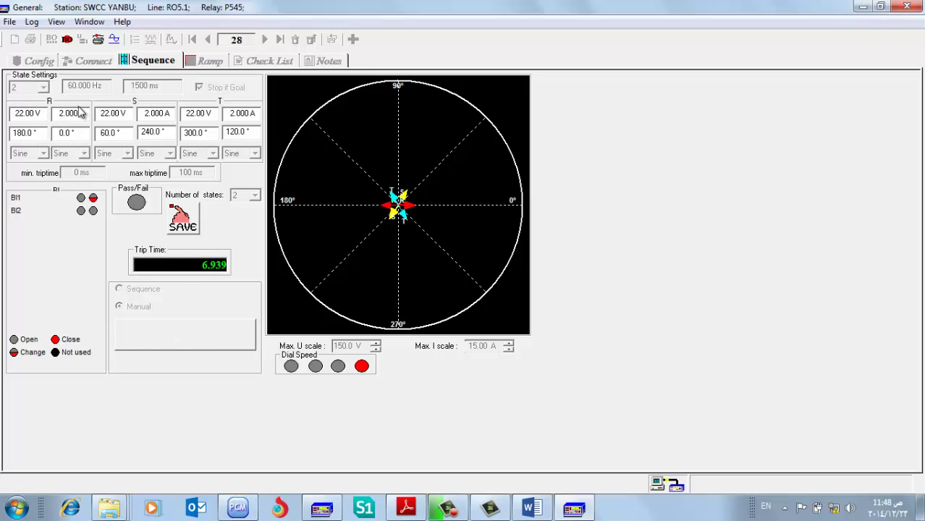
{"action": "left_click", "coordinate": [194, 339]}
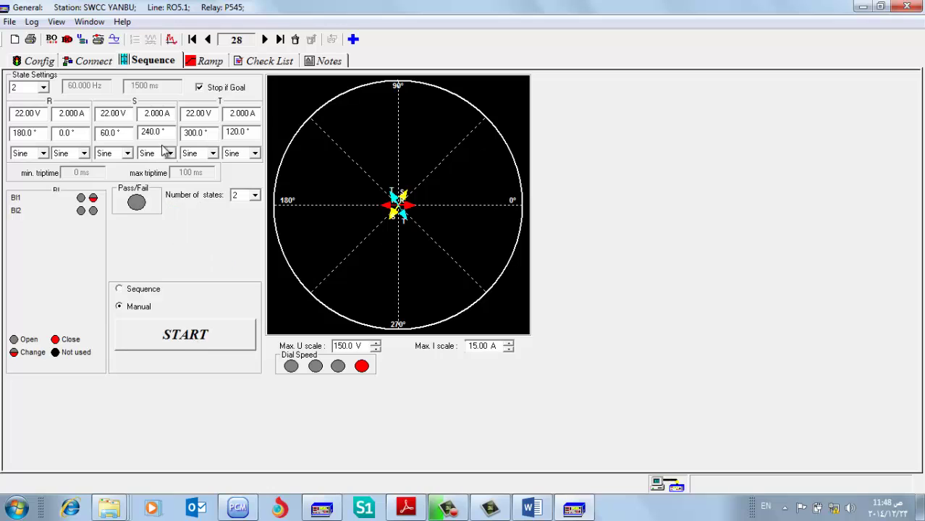
{"action": "left_click", "coordinate": [42, 87]}
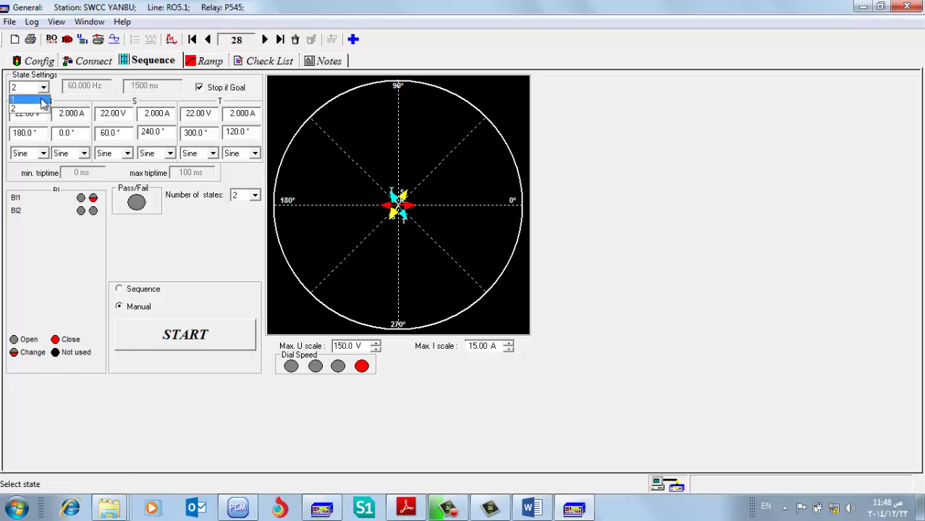
{"action": "left_click", "coordinate": [26, 96]}
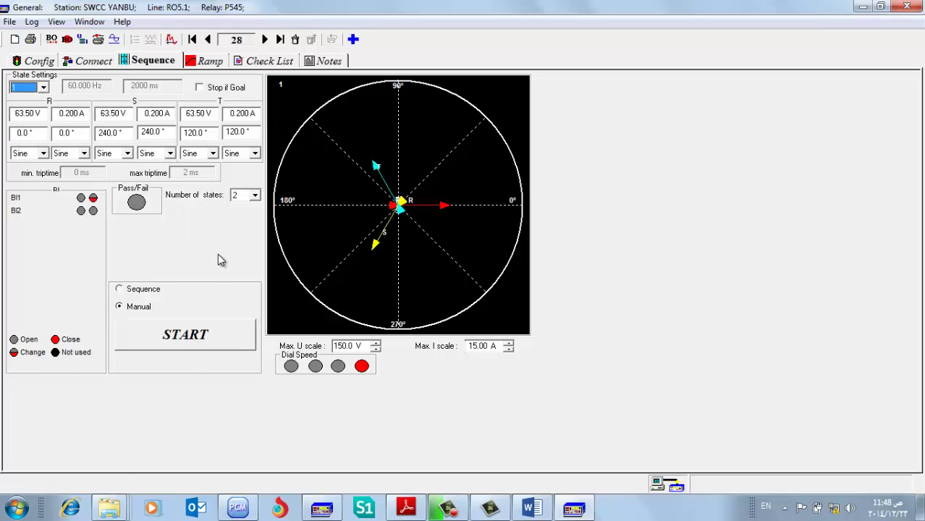
Run and stop the manual injection with the state 1 settings, and clear the phase R voltage.
{"action": "left_click", "coordinate": [211, 342]}
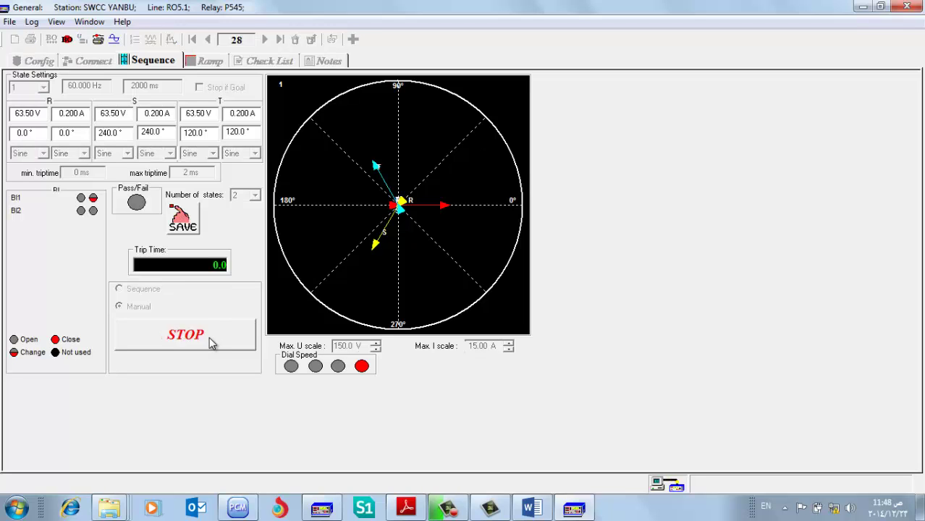
{"action": "left_click", "coordinate": [210, 340]}
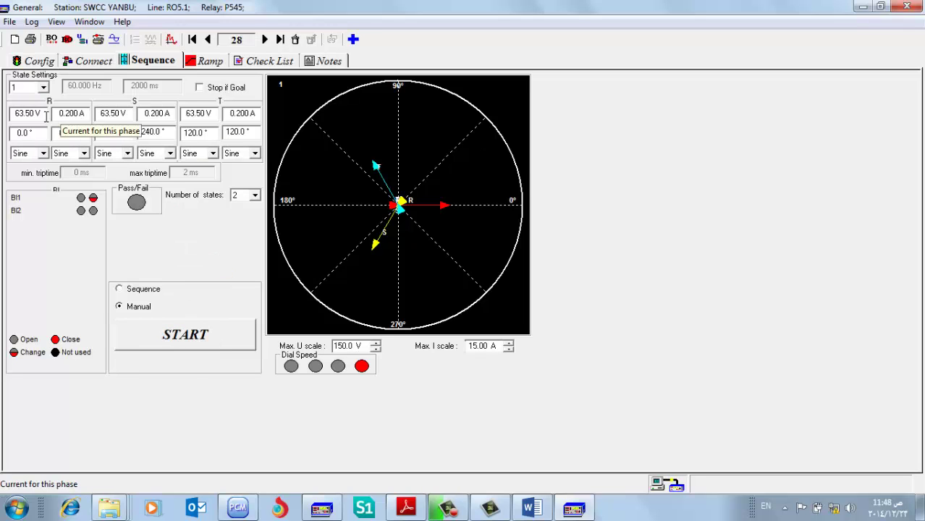
{"action": "left_click", "coordinate": [38, 116]}
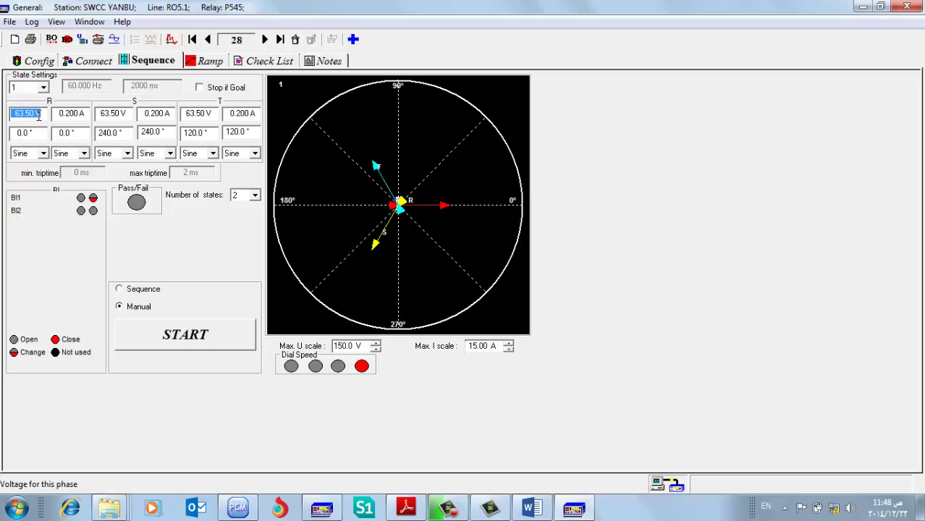
{"action": "type", "text": "77"}
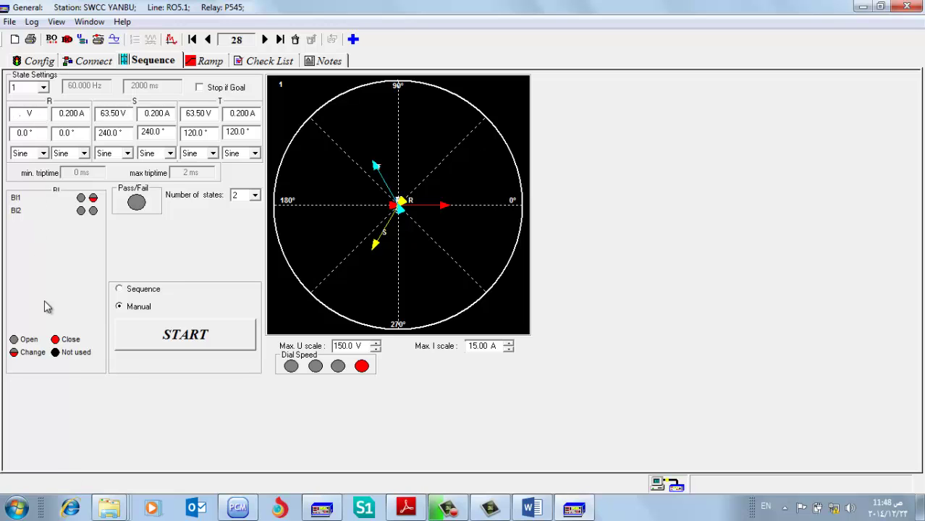
Calculate 77/1.73 in the Windows Calculator and close it.
{"action": "left_click", "coordinate": [21, 509]}
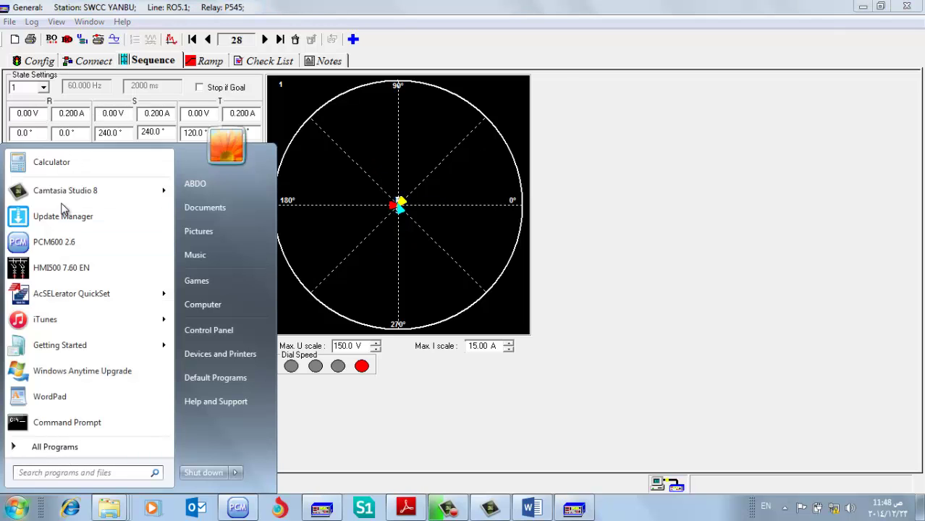
{"action": "left_click", "coordinate": [51, 162]}
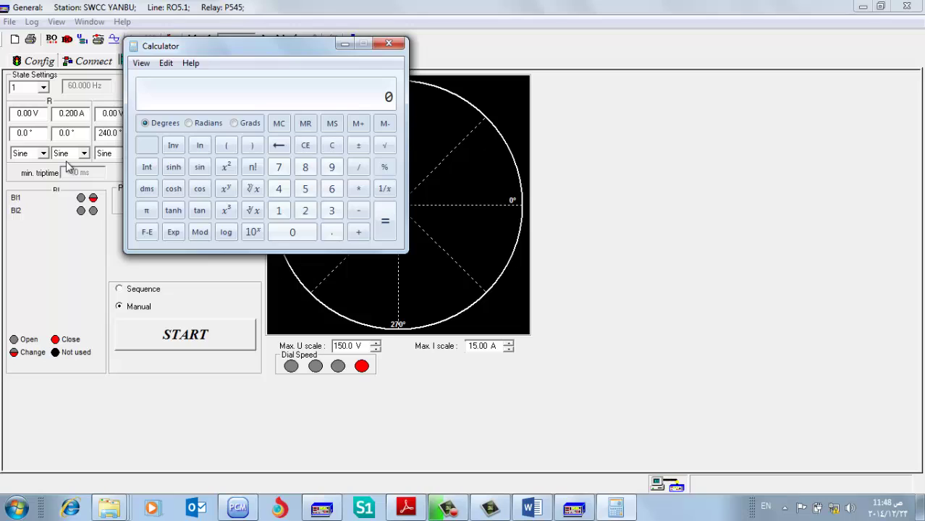
{"action": "key", "text": "7"}
{"action": "type", "text": "1.73"}
{"action": "key", "text": "Return"}
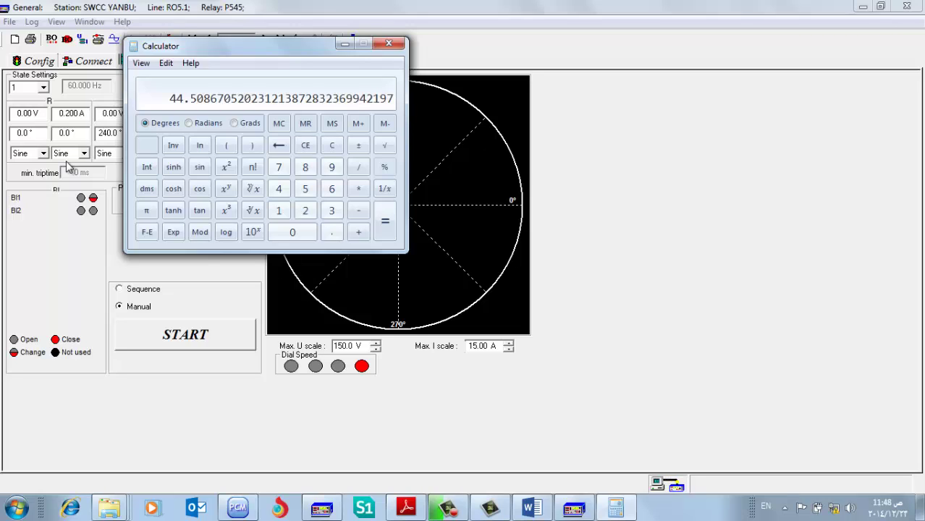
{"action": "left_click", "coordinate": [377, 45]}
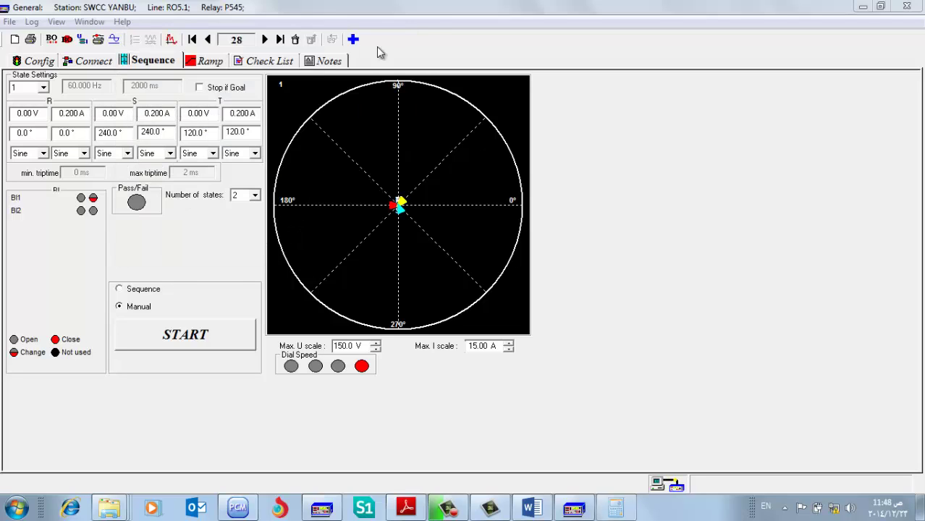
For state 1, set the voltages of all three phases to 44.50 V and the currents to 0 A.
{"action": "left_click", "coordinate": [26, 115]}
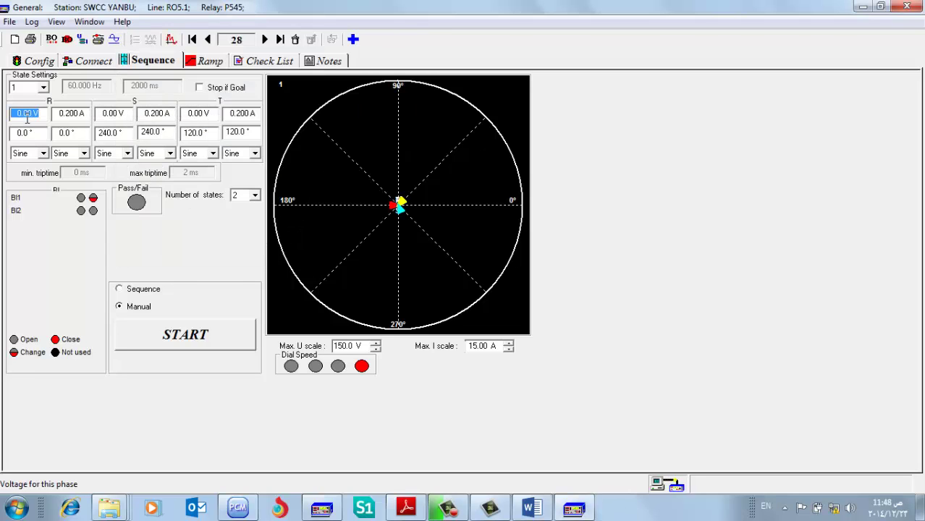
{"action": "type", "text": "44"}
{"action": "key", "text": "Tab"}
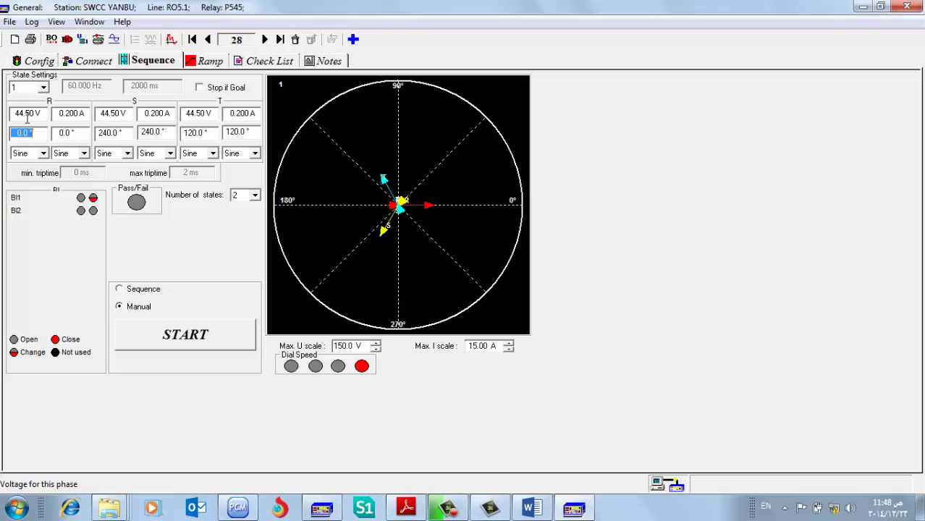
{"action": "left_click", "coordinate": [78, 113]}
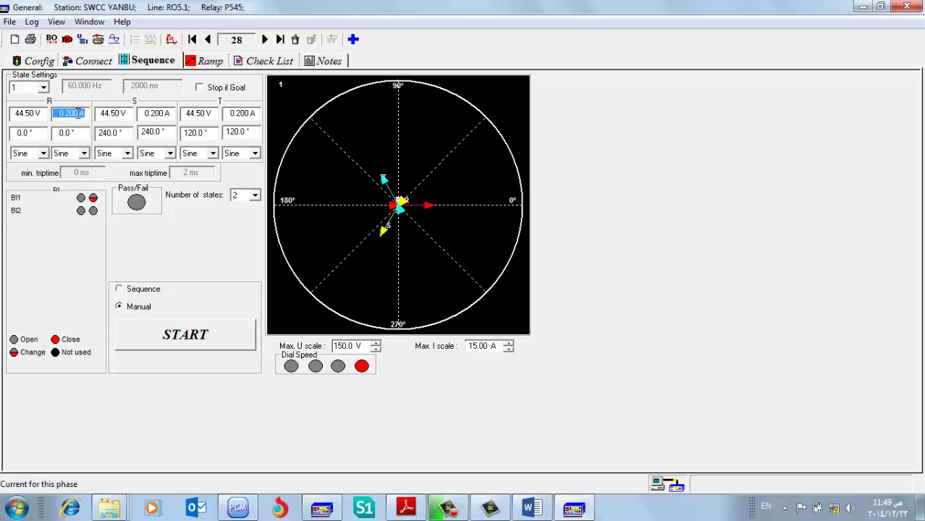
{"action": "type", "text": "00"}
{"action": "key", "text": "Tab"}
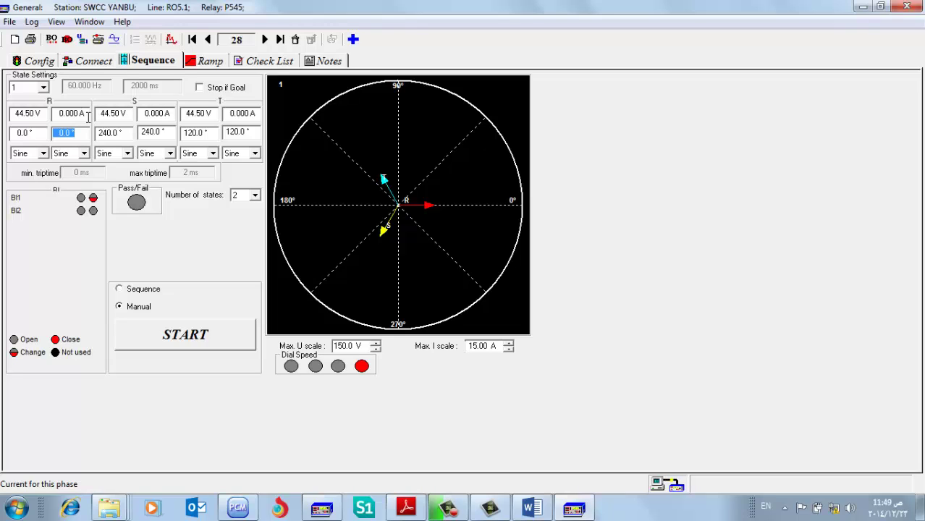
Set the state 1 voltages of all three phases to 45 V and start the manual injection.
{"action": "left_click", "coordinate": [29, 114]}
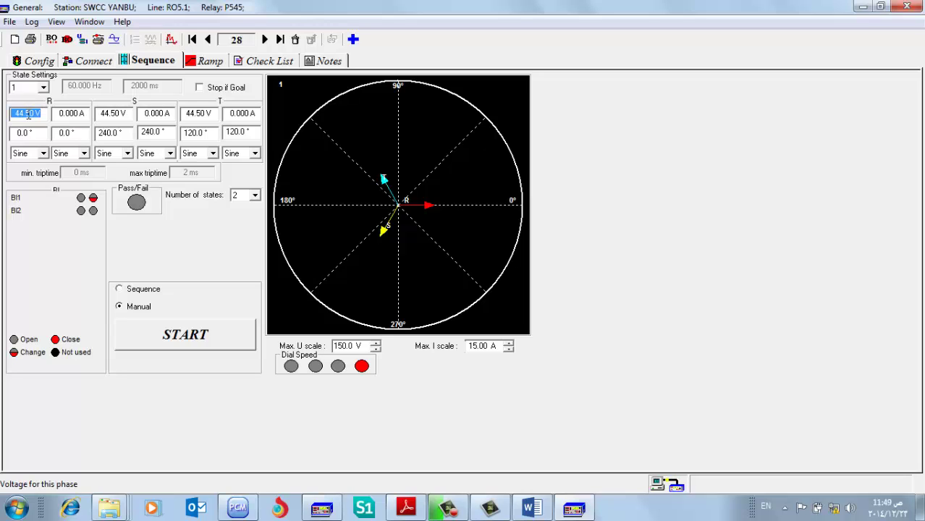
{"action": "type", "text": "45"}
{"action": "key", "text": "Tab"}
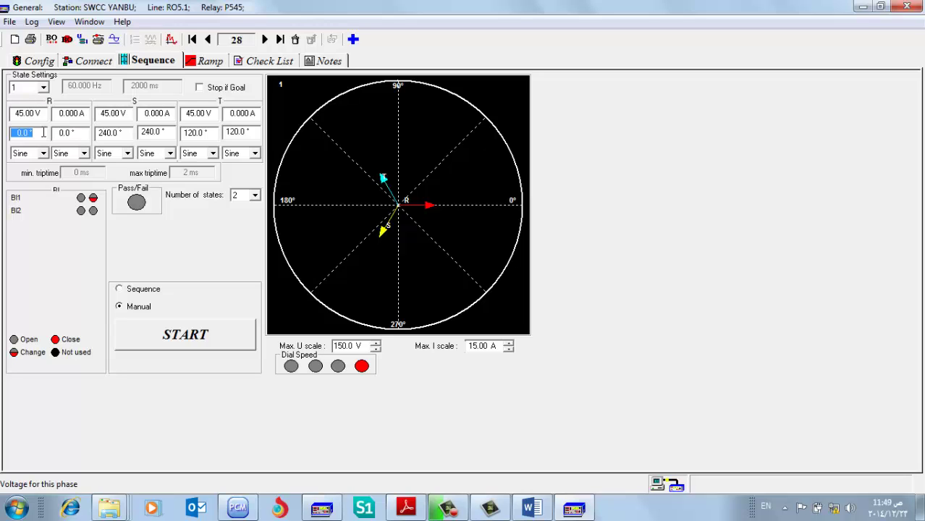
{"action": "left_click", "coordinate": [199, 341]}
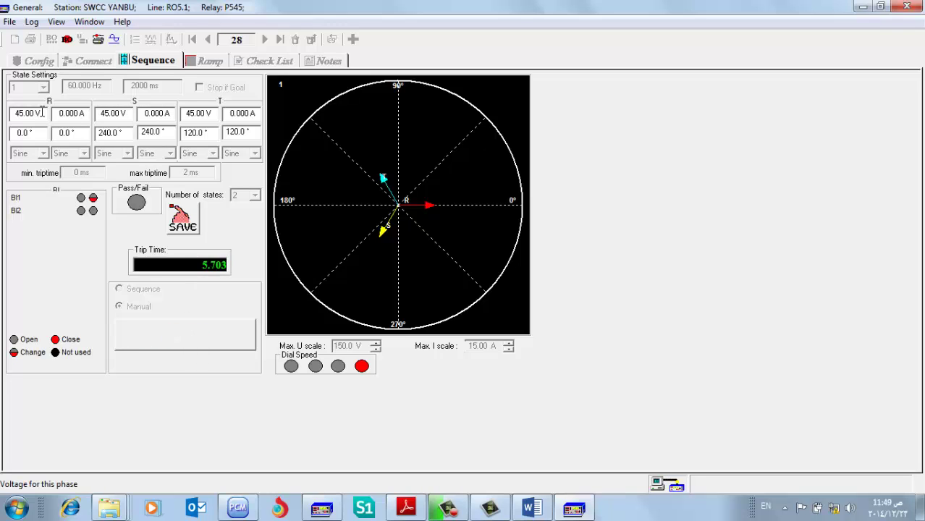
During the running injection, set the three phase voltages to 44 V, and stop the injection.
{"action": "left_click", "coordinate": [34, 118]}
{"action": "type", "text": "44"}
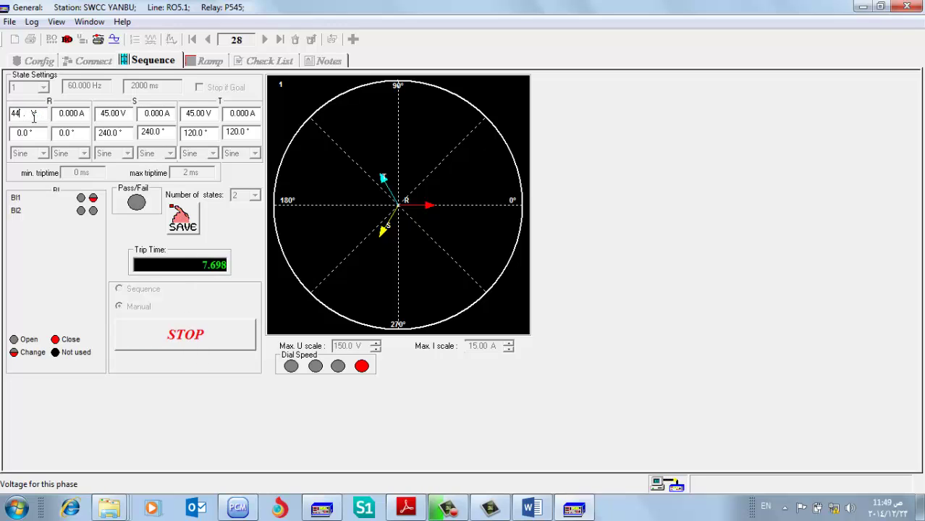
{"action": "key", "text": "Tab"}
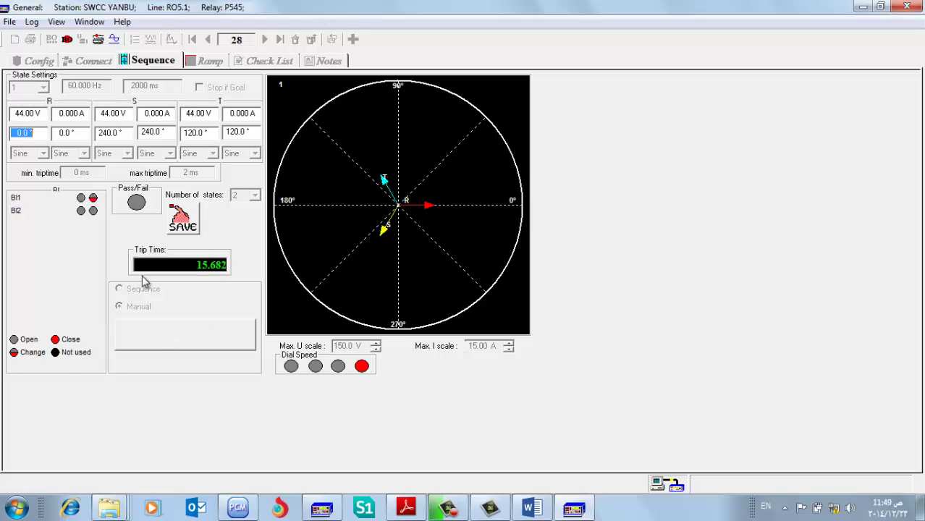
{"action": "left_click", "coordinate": [162, 340]}
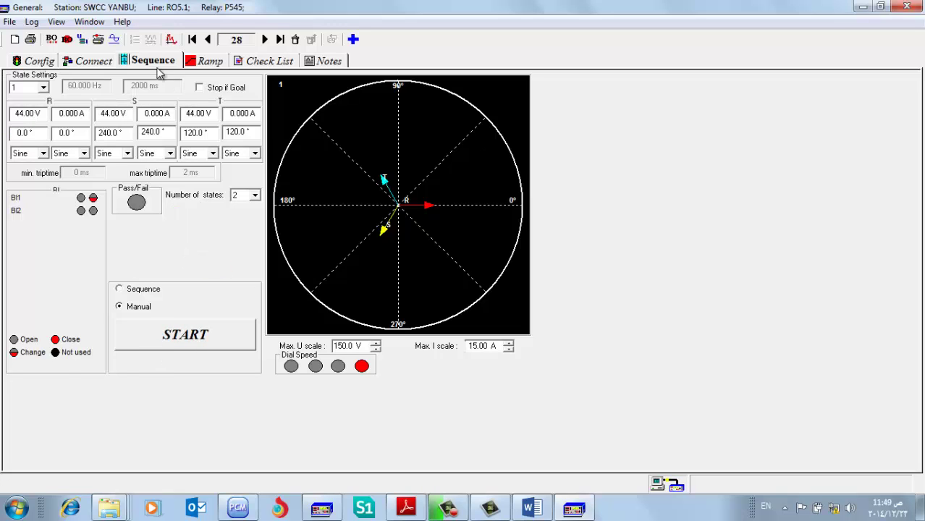
Enable Stop if Goal, start the manual injection again and set the three phase voltages to 43 V while it runs.
{"action": "left_click", "coordinate": [203, 88]}
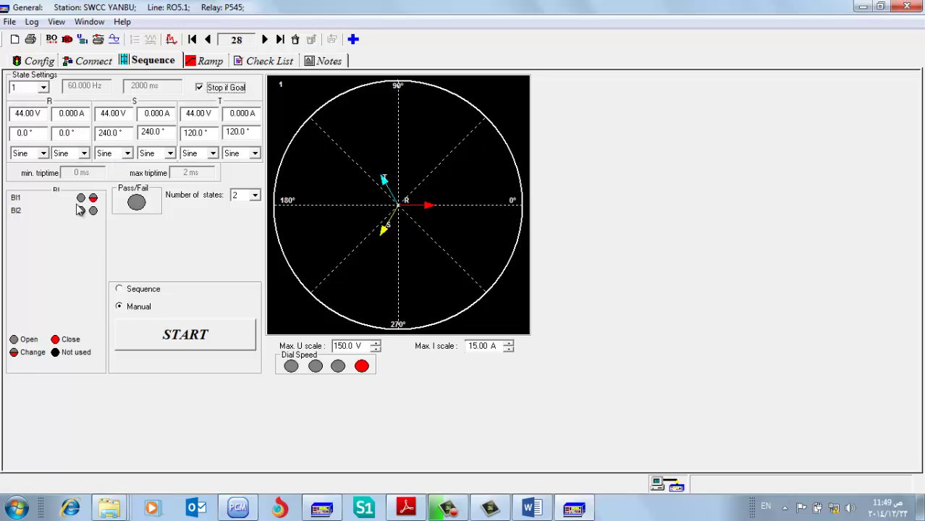
{"action": "left_click", "coordinate": [183, 335]}
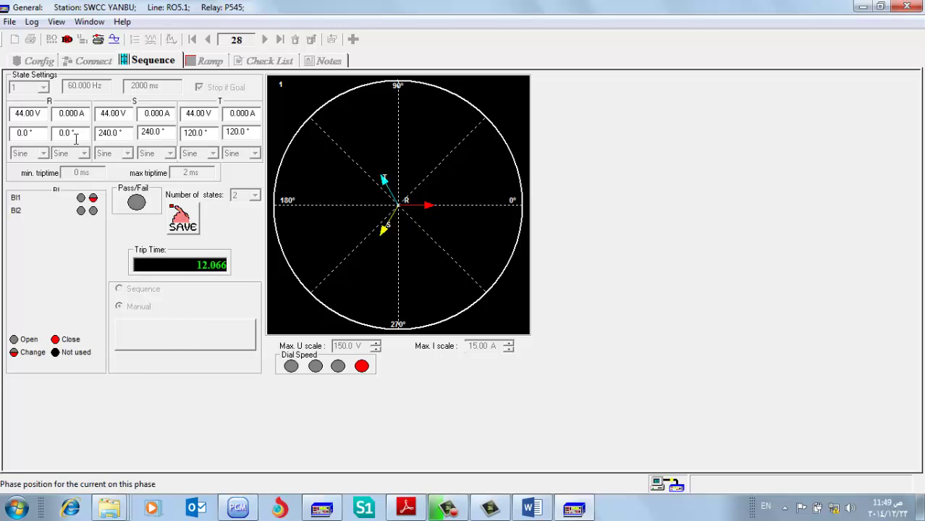
{"action": "left_click", "coordinate": [26, 116]}
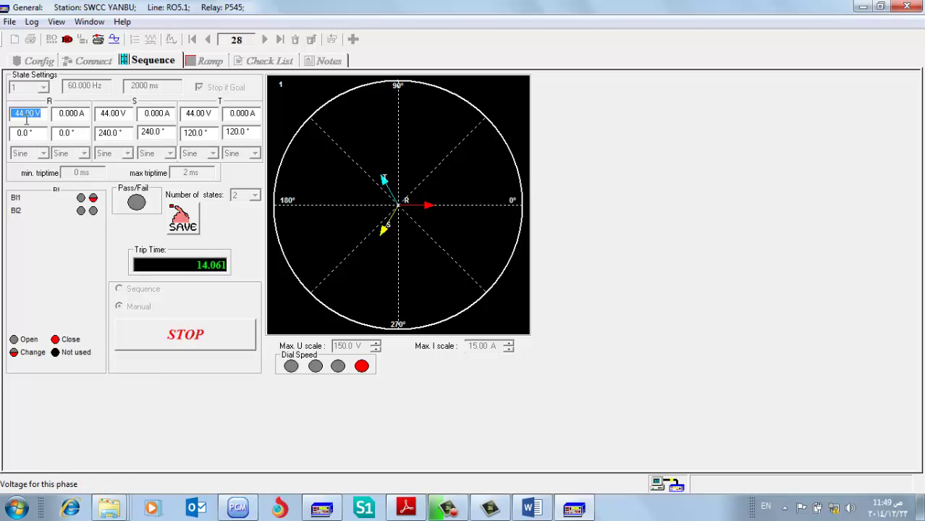
{"action": "type", "text": "43"}
{"action": "key", "text": "Tab"}
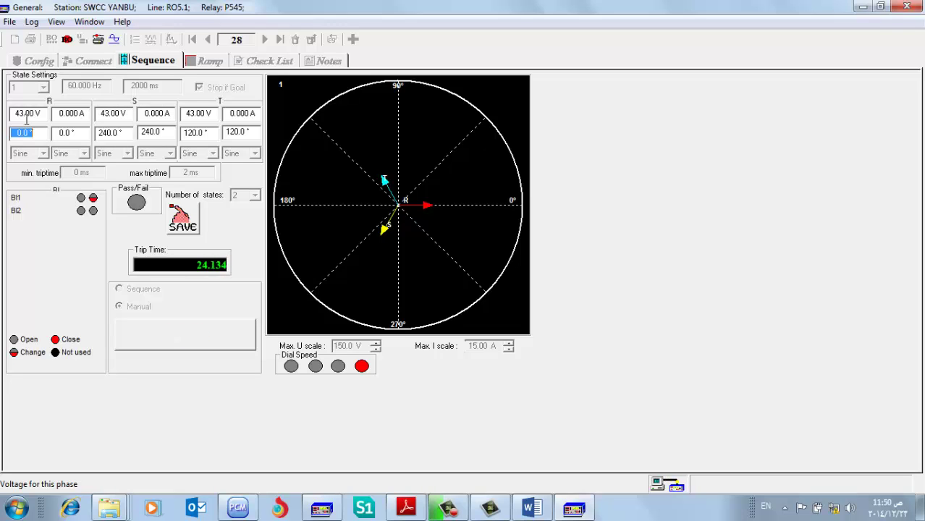
Switch to PCM600, open the application configuration of ZCRWPSCH: 1 and examine the online signals of the block and its OR gate.
{"action": "left_click", "coordinate": [237, 507]}
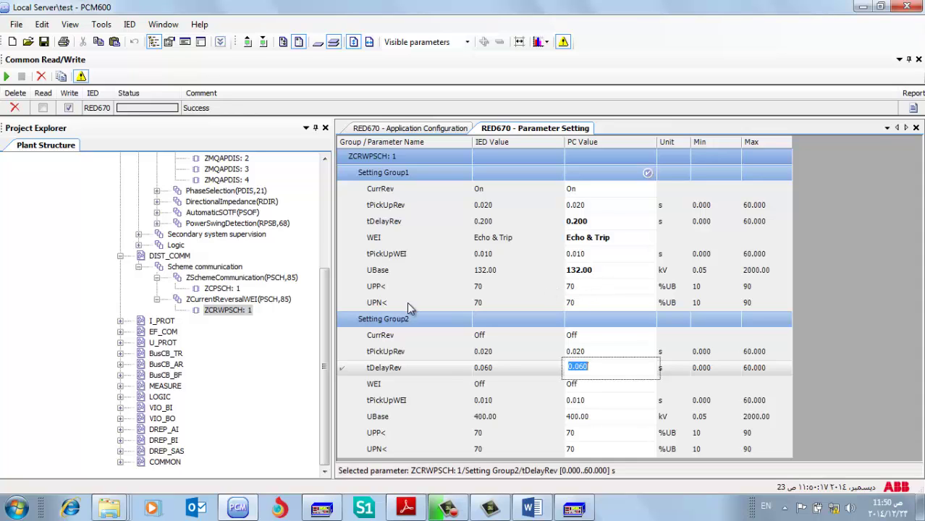
{"action": "left_click", "coordinate": [893, 276]}
{"action": "left_click", "coordinate": [233, 312]}
{"action": "right_click", "coordinate": [234, 311]}
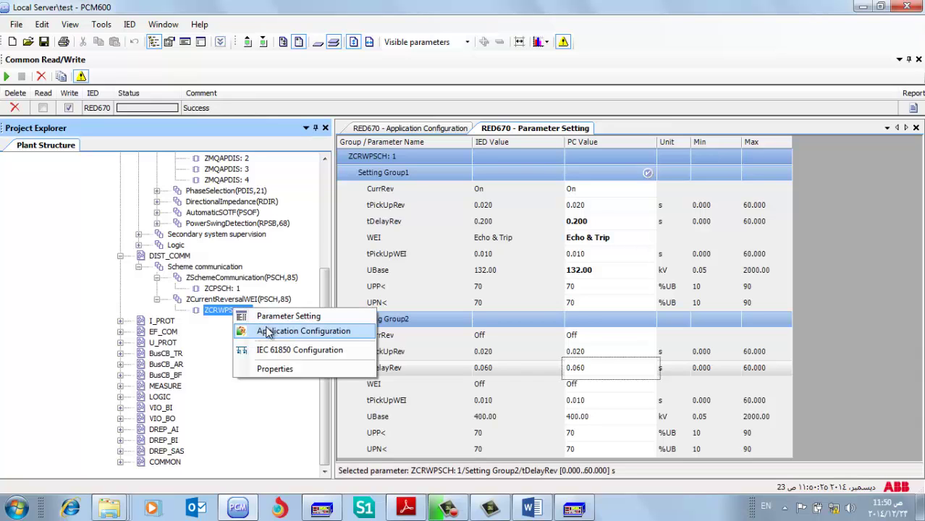
{"action": "left_click", "coordinate": [271, 329]}
{"action": "left_click", "coordinate": [553, 374]}
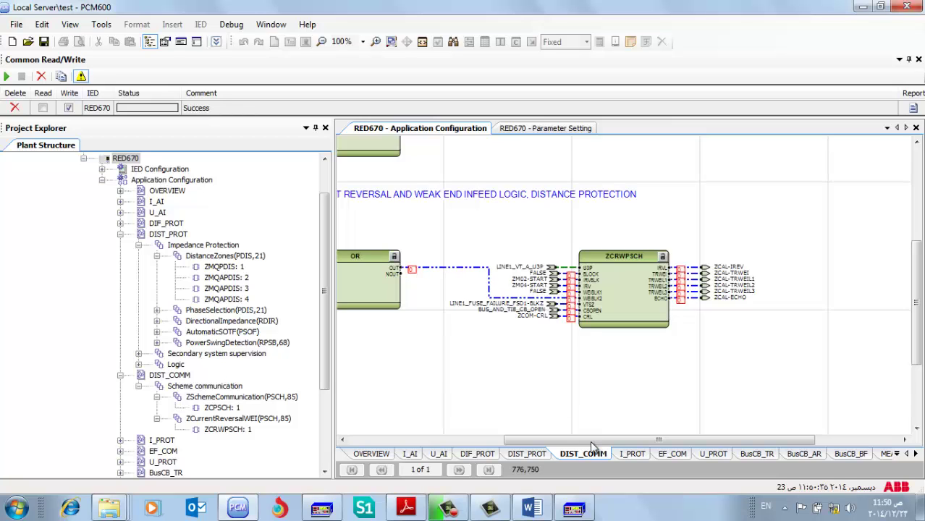
{"action": "left_click_drag", "start_coordinate": [553, 440], "coordinate": [512, 432]}
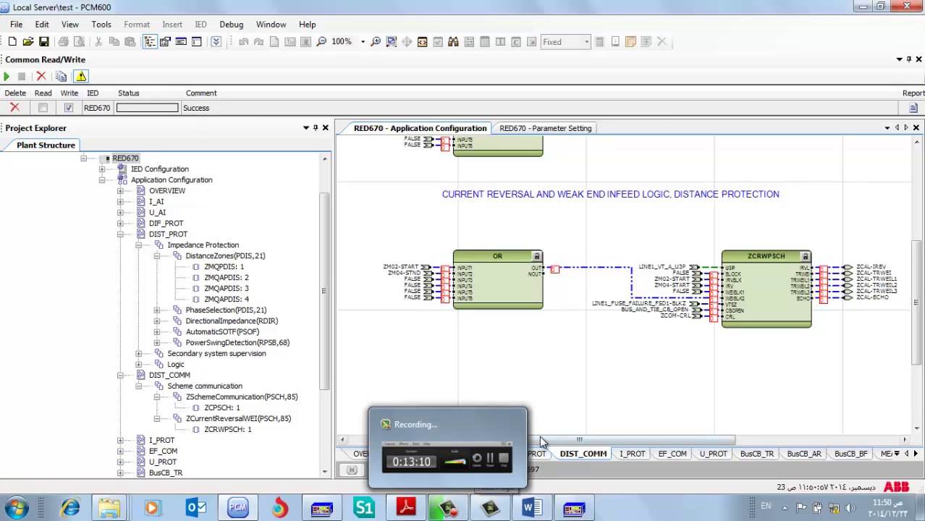
{"action": "left_click_drag", "start_coordinate": [548, 441], "coordinate": [552, 443]}
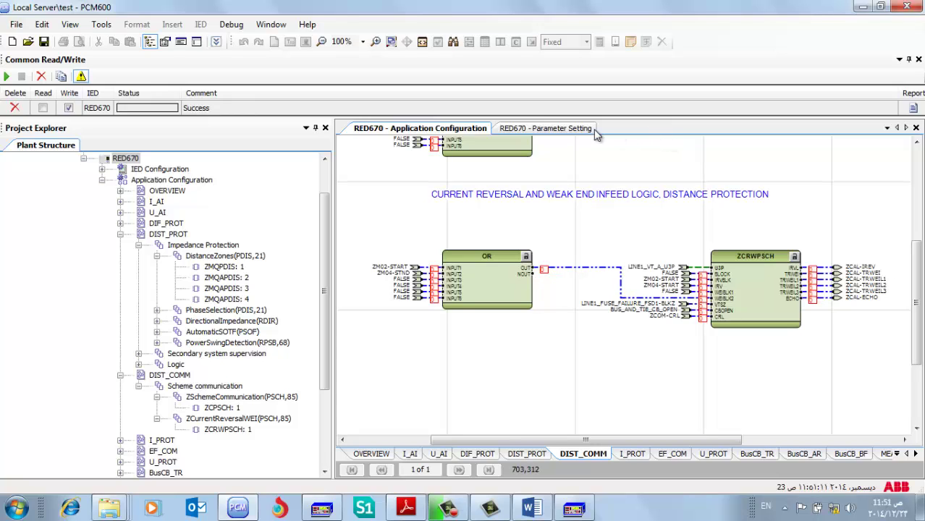
Turn off online monitoring of the logic, and stop the manual injection in the relay test program.
{"action": "left_click", "coordinate": [423, 42]}
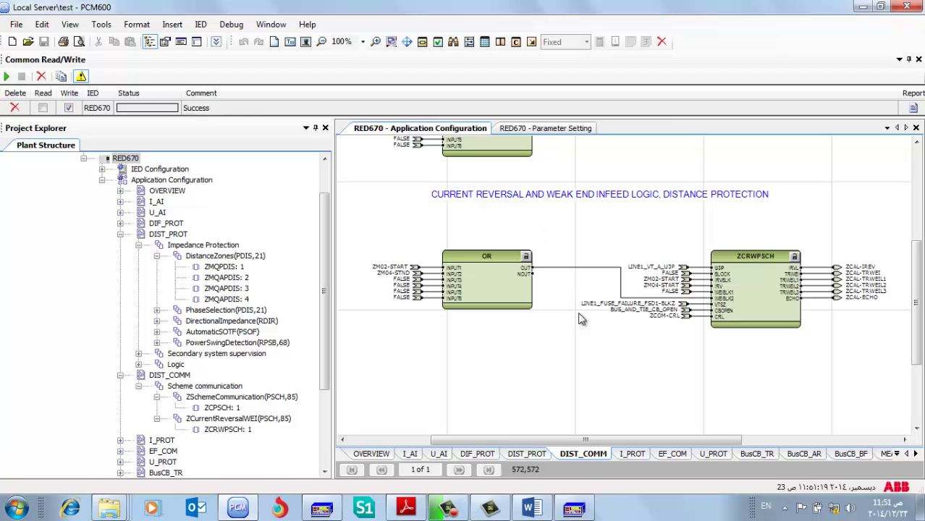
{"action": "key", "text": "alt+Tab"}
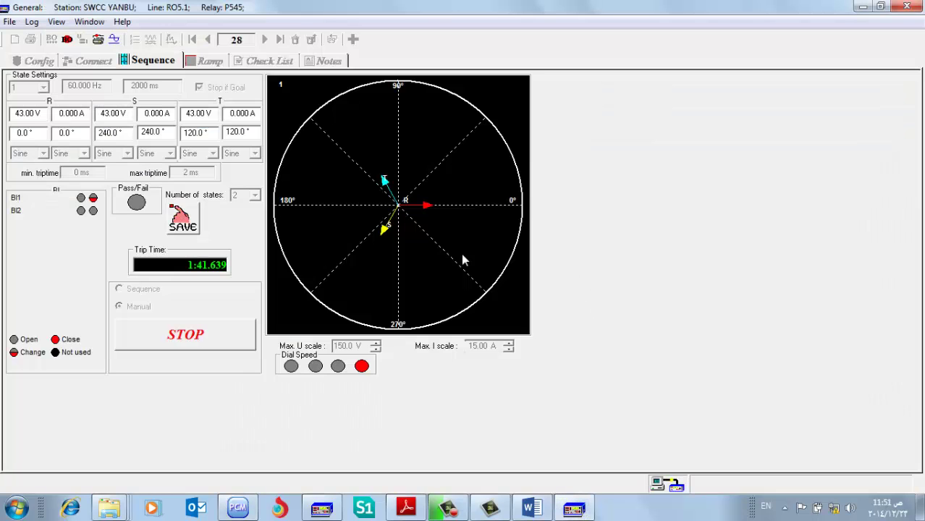
{"action": "left_click", "coordinate": [192, 335]}
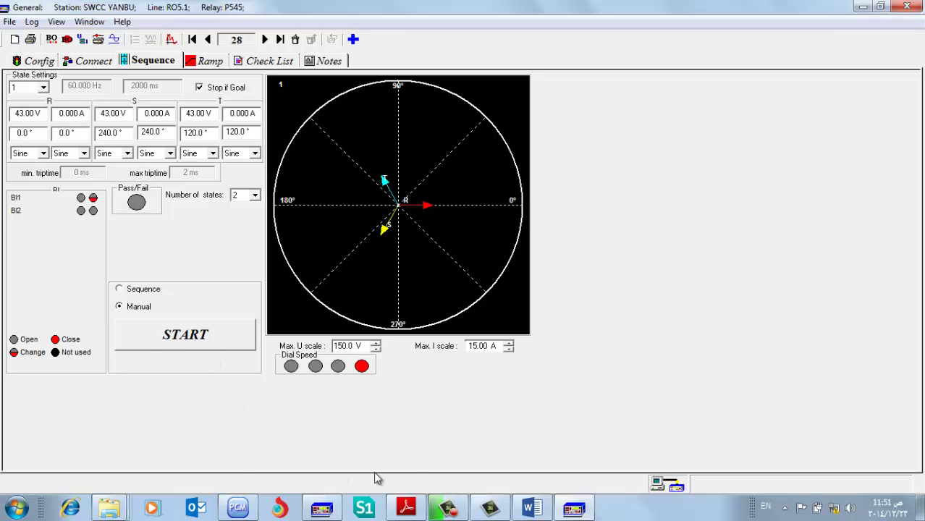
{"action": "left_click", "coordinate": [448, 509]}
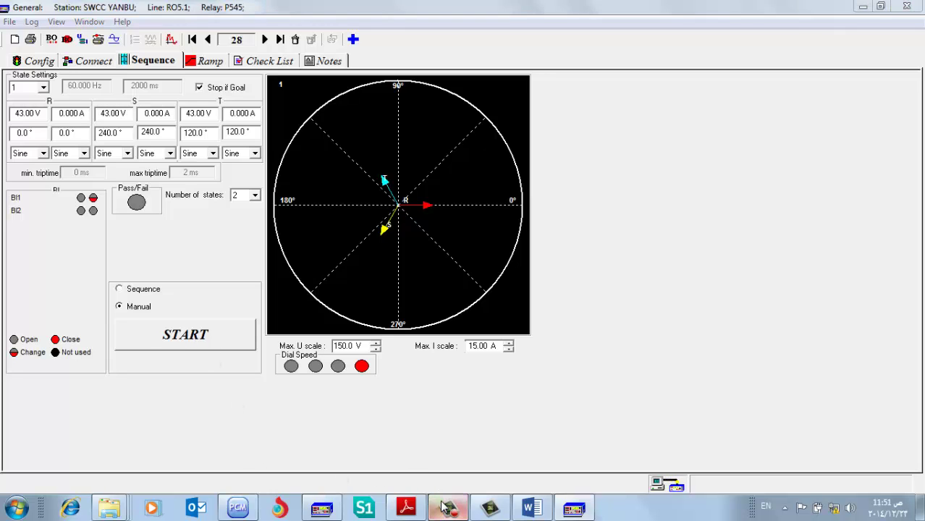
{"action": "left_click", "coordinate": [860, 443]}
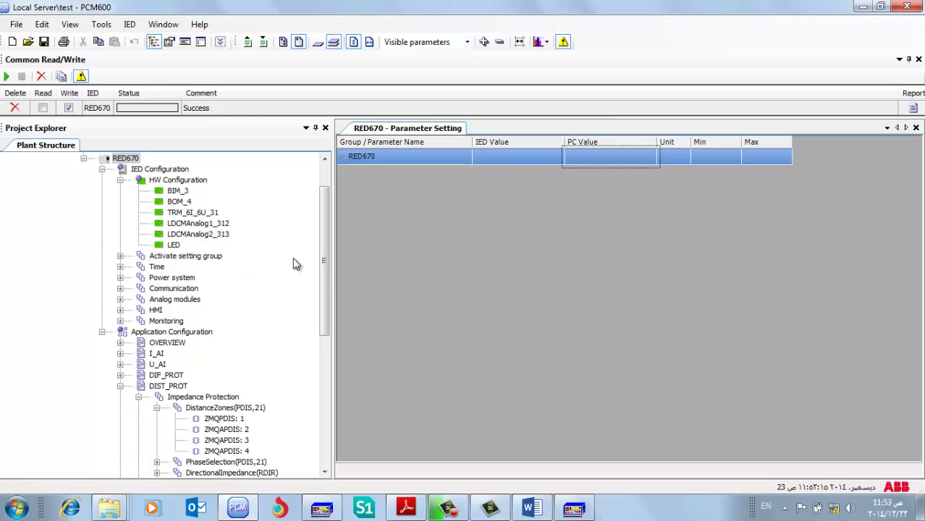
In PCM600, display the parameter settings of ZCPSCH: 1 and ZCRWPSCH: 1 under DIST_COMM for review.
{"action": "left_click_drag", "start_coordinate": [324, 262], "coordinate": [325, 329]}
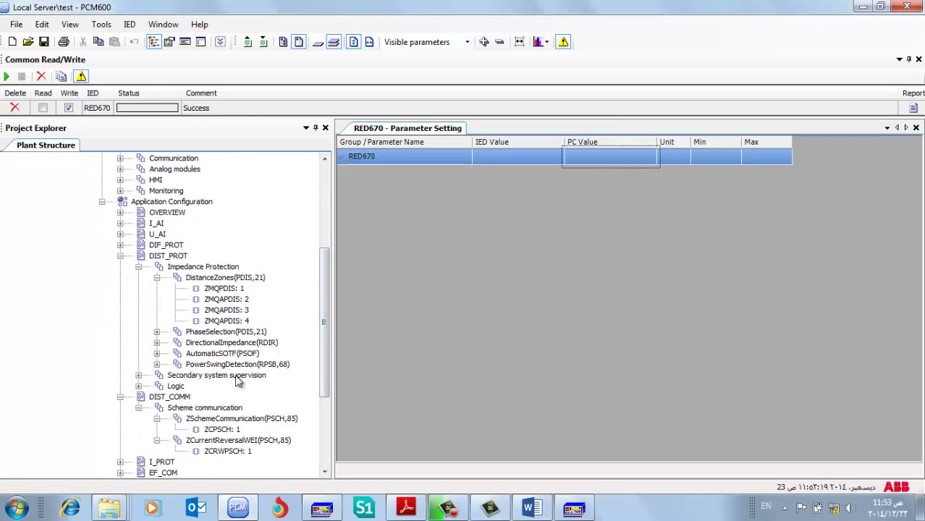
{"action": "left_click", "coordinate": [221, 430]}
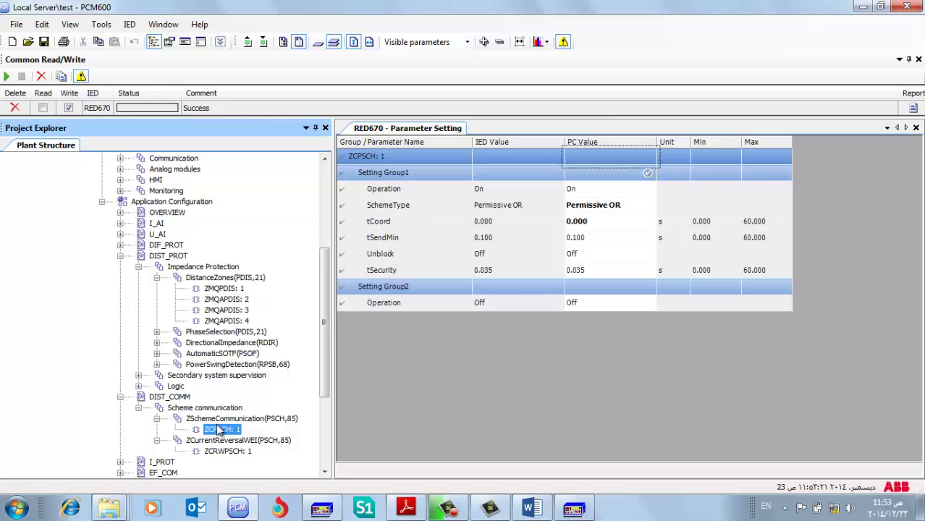
{"action": "left_click", "coordinate": [215, 452]}
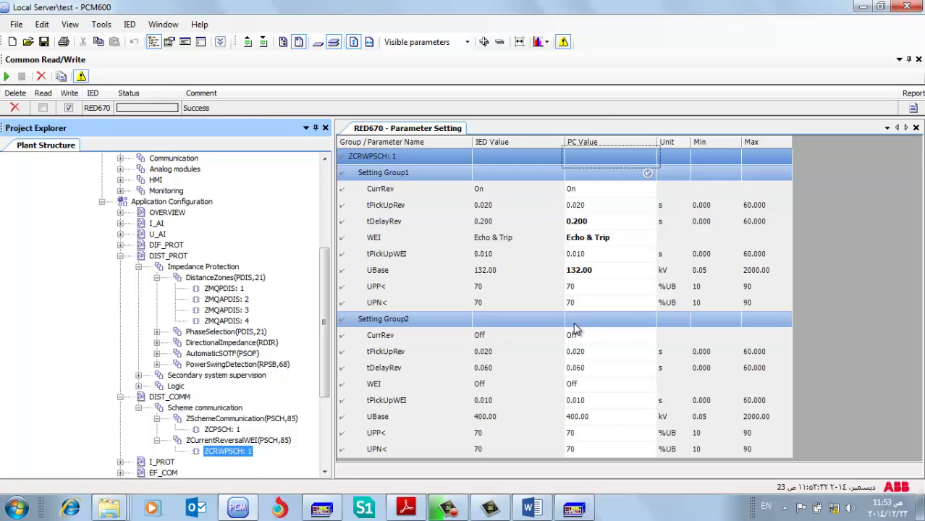
Open the application configuration of ZCRWPSCH: 1 and trace its TRWEI output signal to the VIO_BO worksheet and the BOM_4 output contact.
{"action": "right_click", "coordinate": [227, 453]}
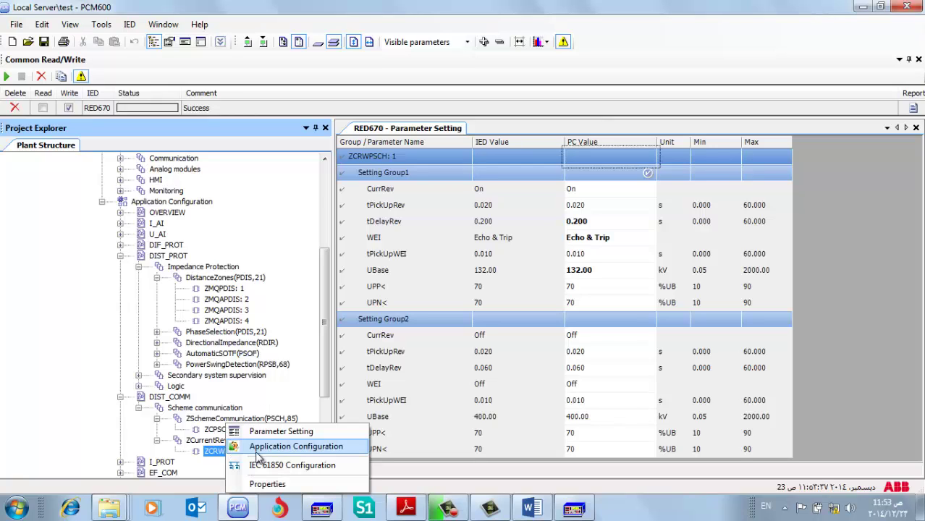
{"action": "left_click", "coordinate": [296, 447]}
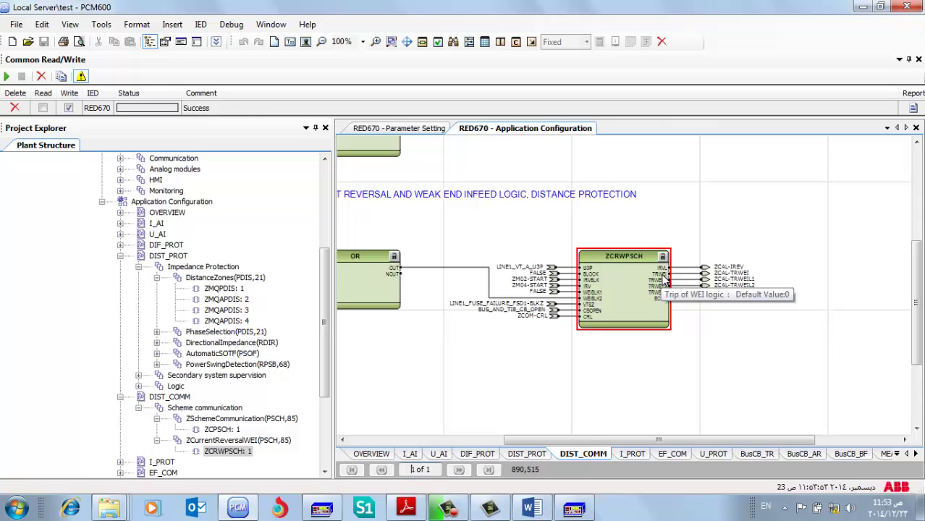
{"action": "left_click", "coordinate": [706, 275]}
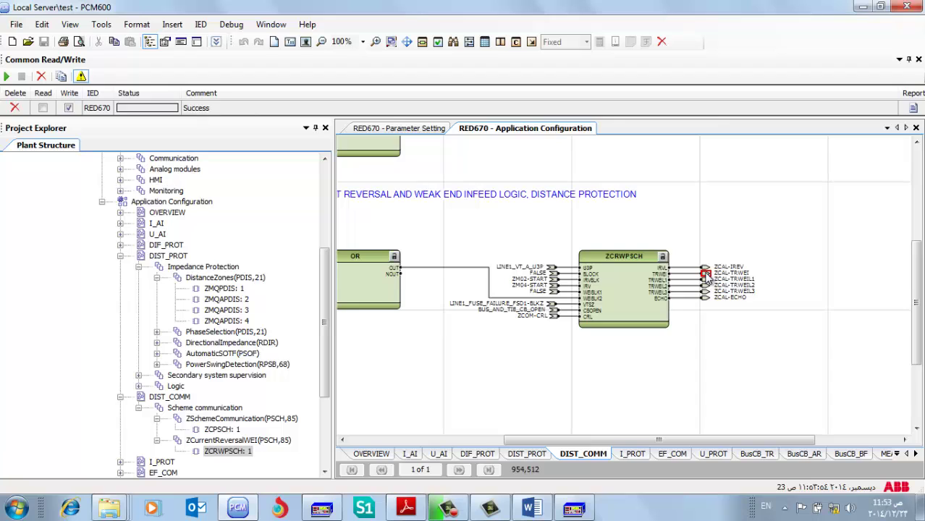
{"action": "right_click", "coordinate": [707, 277]}
{"action": "mouse_move", "coordinate": [765, 325]}
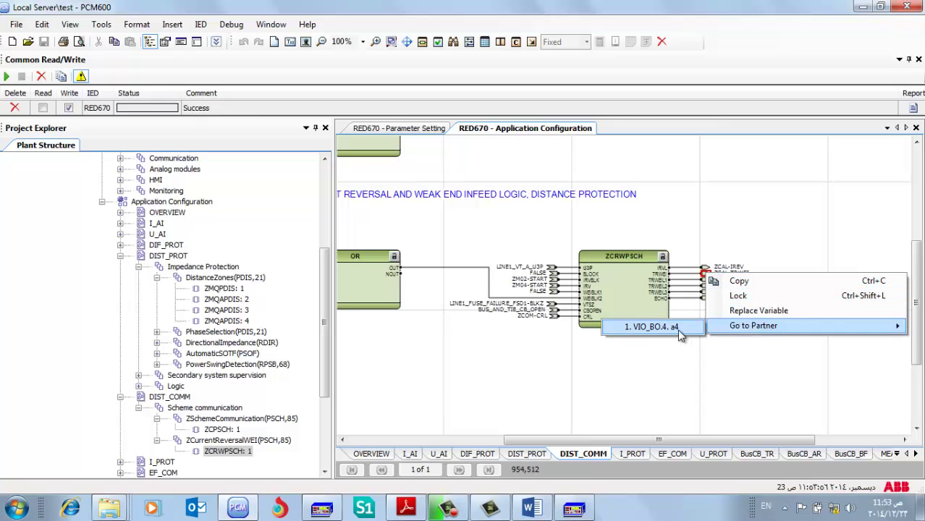
{"action": "left_click", "coordinate": [677, 330]}
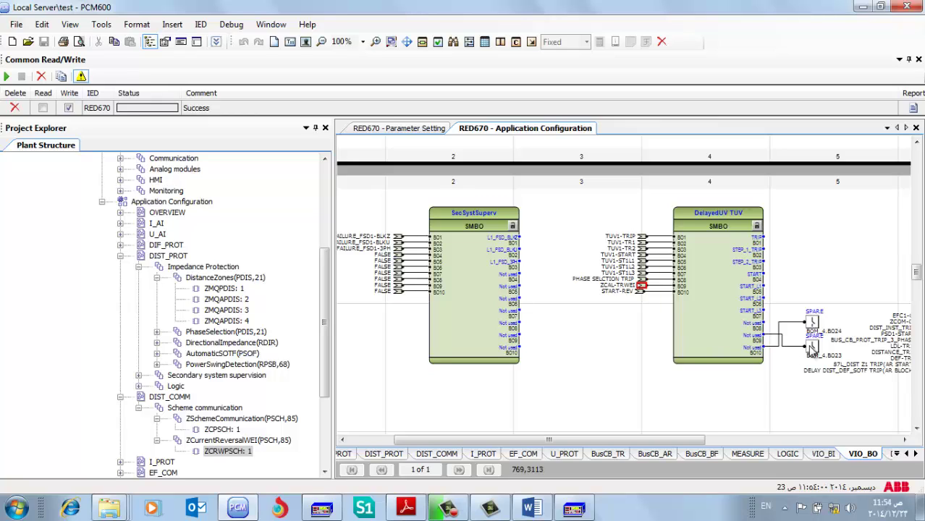
{"action": "left_click", "coordinate": [811, 347]}
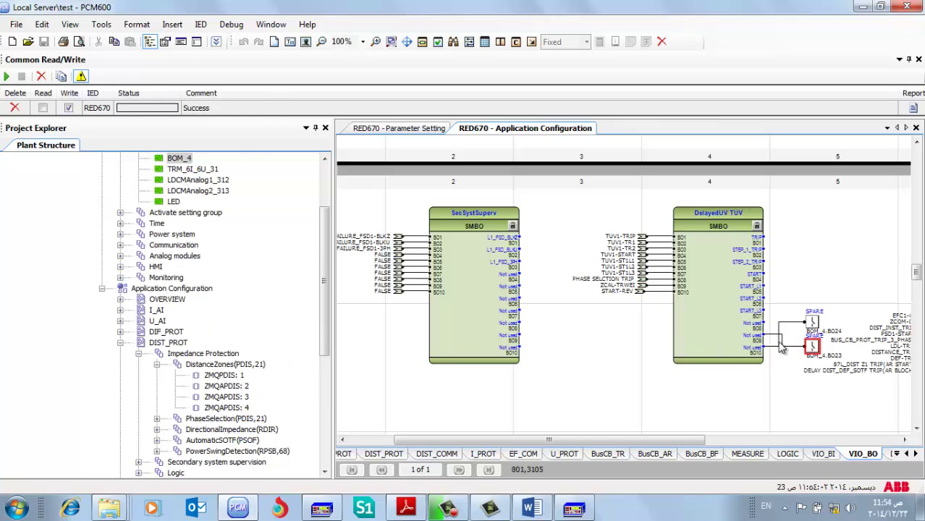
{"action": "left_click", "coordinate": [771, 335]}
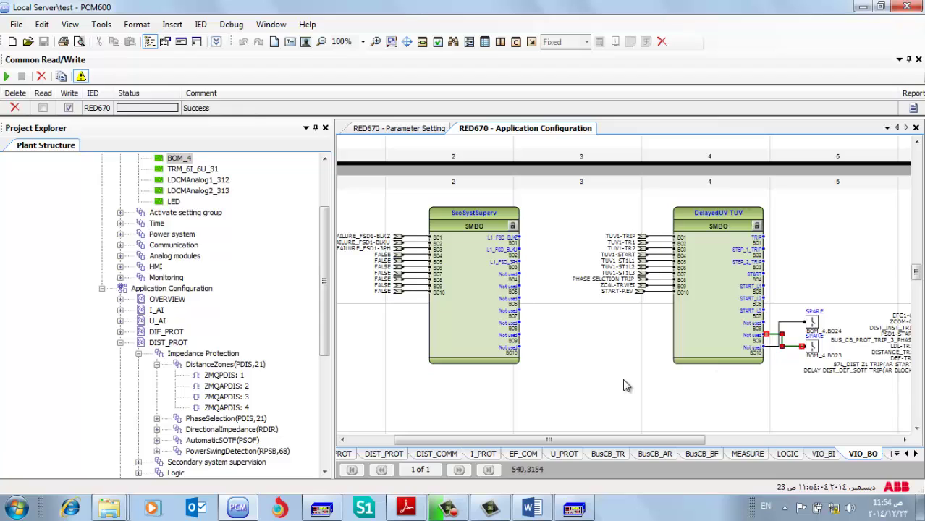
Close the application configuration and parameter setting views, saving the parameter changes.
{"action": "left_click", "coordinate": [915, 127]}
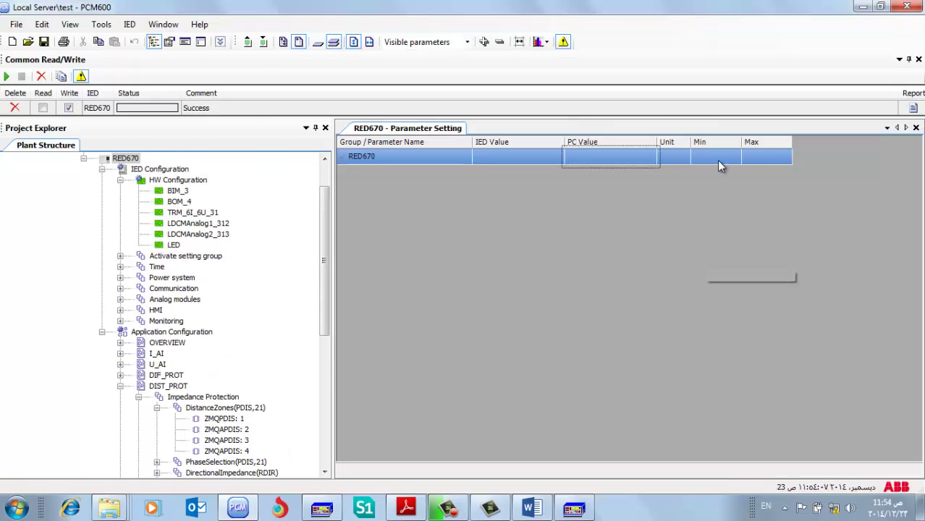
{"action": "left_click", "coordinate": [916, 128]}
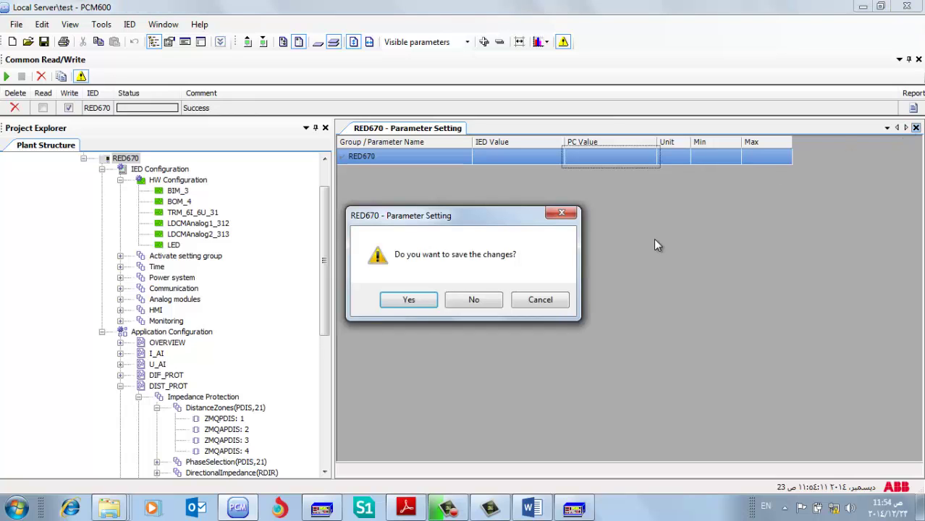
{"action": "left_click", "coordinate": [422, 299]}
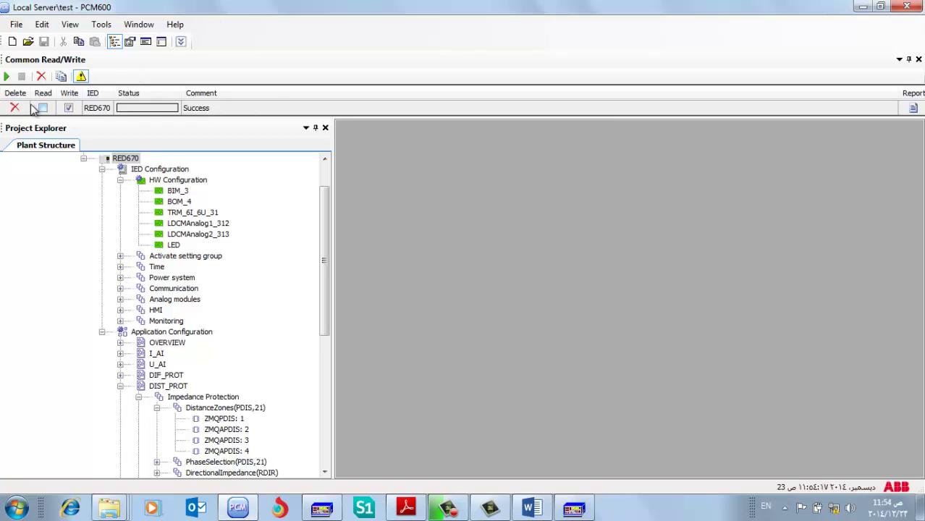
Write the saved configuration and parameters to the RED670 IED, agreeing to the target device.
{"action": "left_click", "coordinate": [7, 76]}
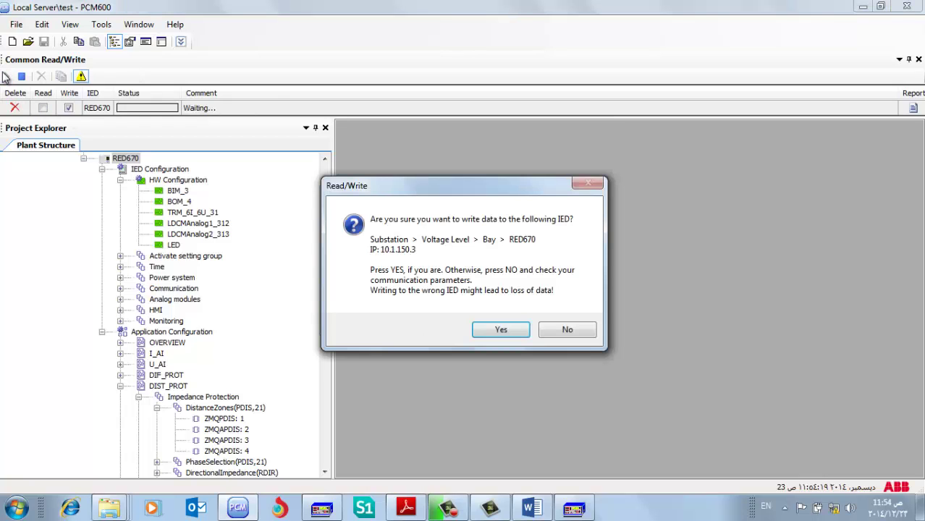
{"action": "key", "text": "Return"}
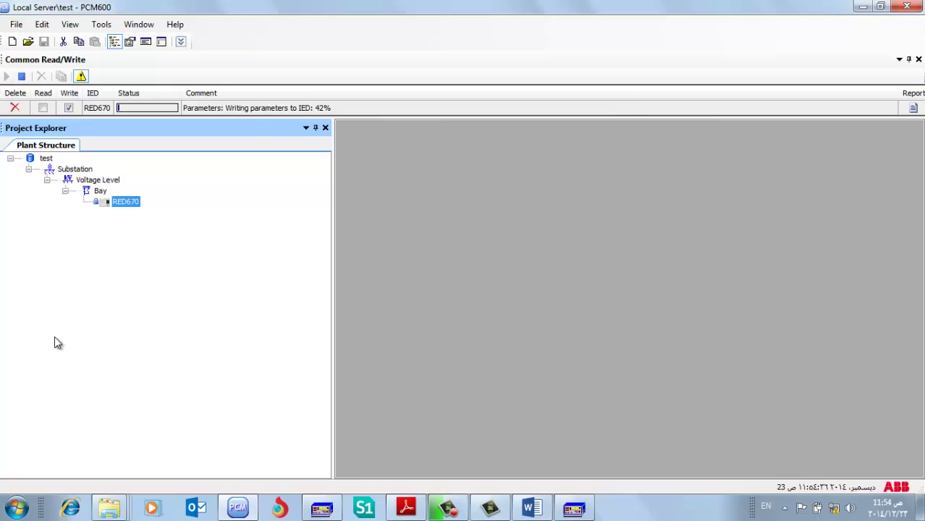
{"action": "left_click", "coordinate": [451, 505]}
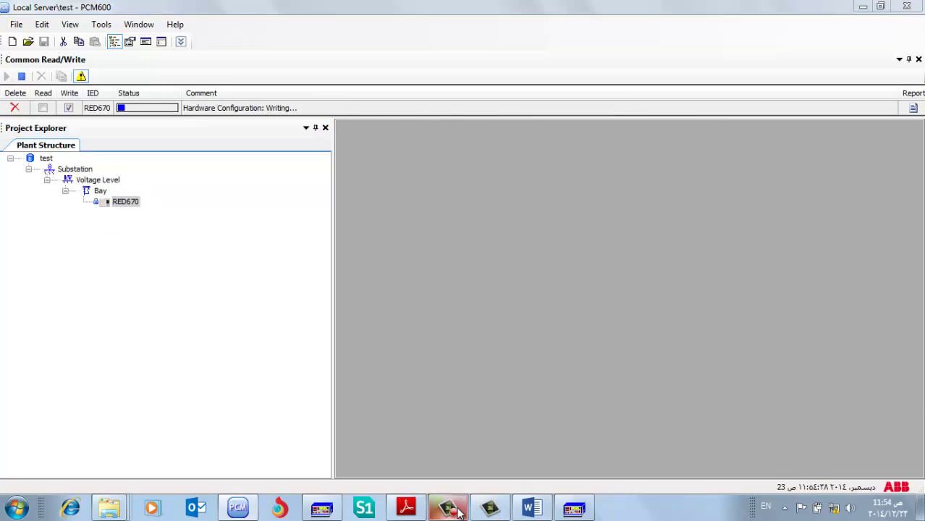
{"action": "left_click", "coordinate": [860, 446]}
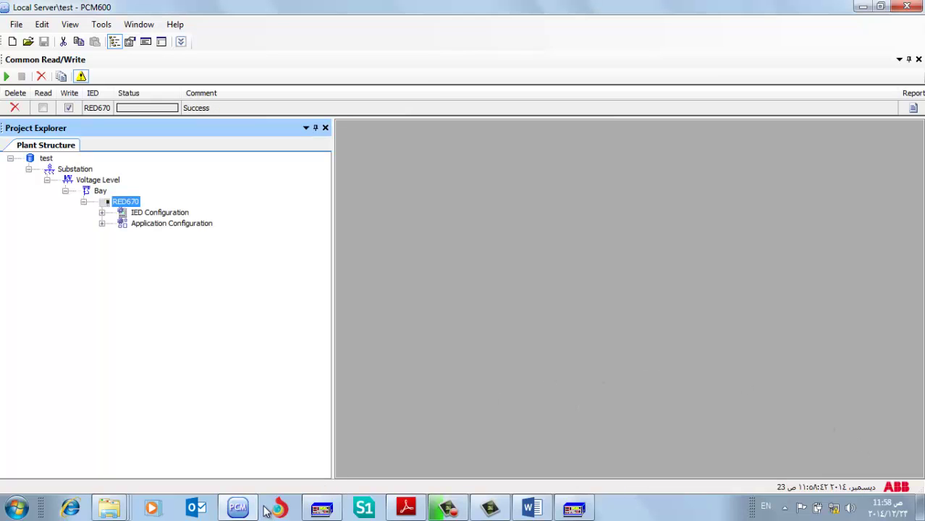
Switch to the relay test program, set the three phase voltages to 45 V and start the manual injection.
{"action": "left_click", "coordinate": [238, 507]}
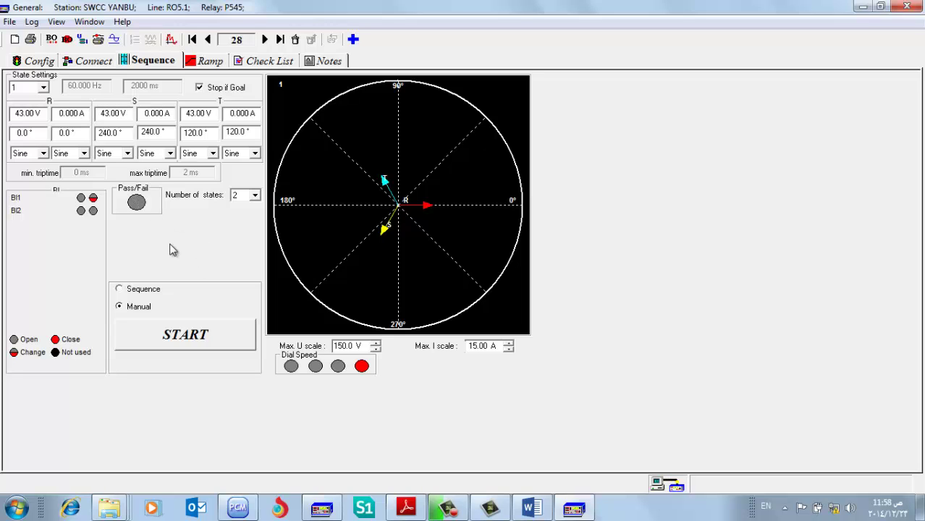
{"action": "left_click", "coordinate": [35, 116]}
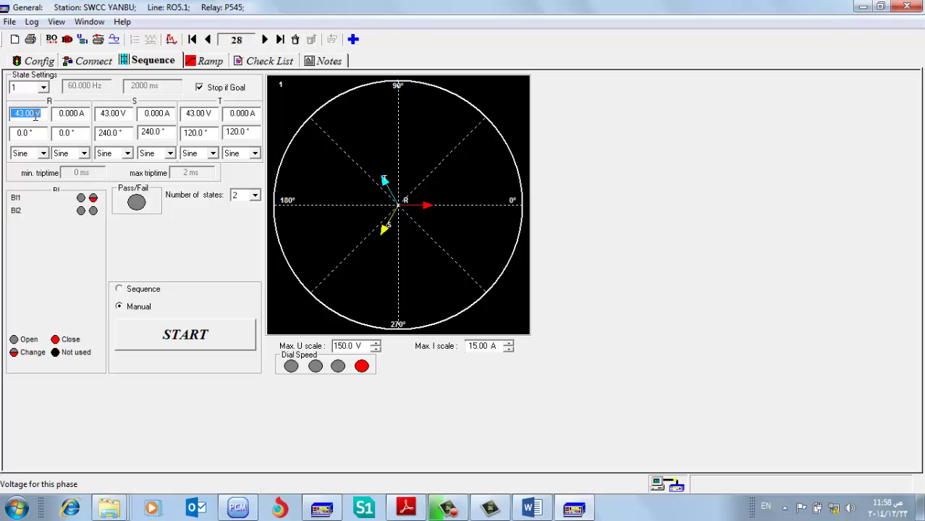
{"action": "type", "text": "45"}
{"action": "key", "text": "Tab"}
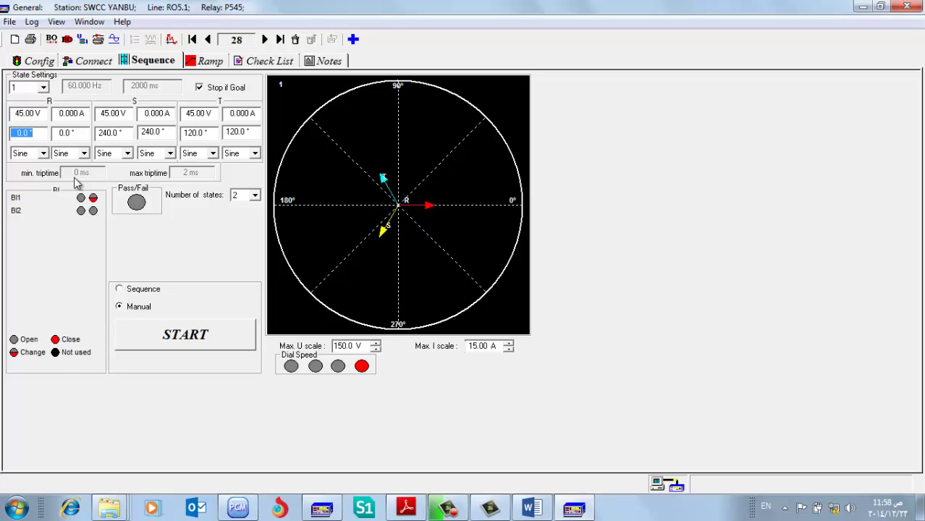
{"action": "left_click", "coordinate": [205, 343]}
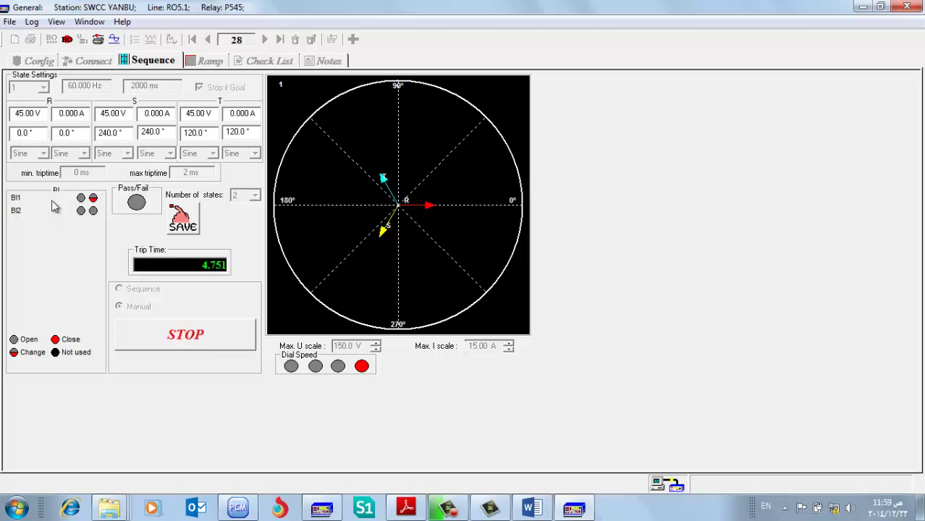
While the injection runs, lower the three phase voltages in turn to 44.5 V, 44.3 V and 44 V.
{"action": "left_click", "coordinate": [27, 113]}
{"action": "type", "text": "44."}
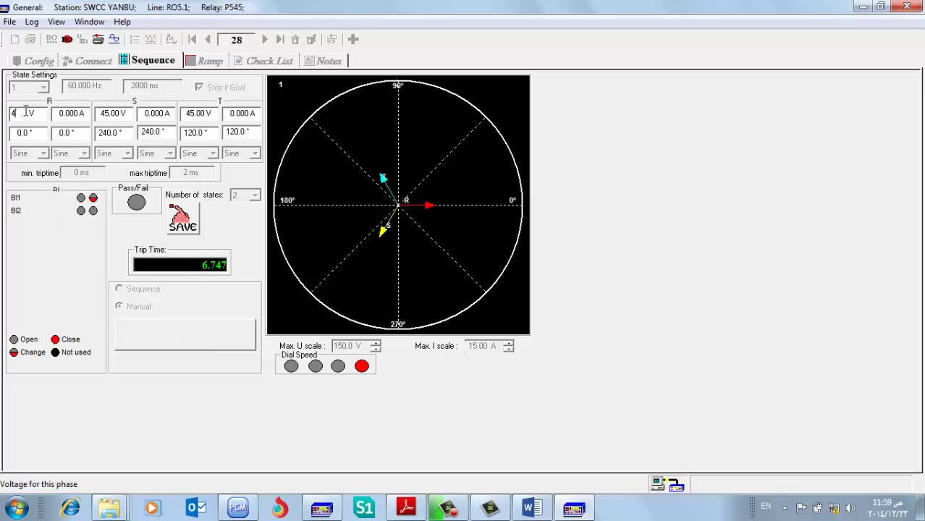
{"action": "type", "text": "5"}
{"action": "key", "text": "Tab"}
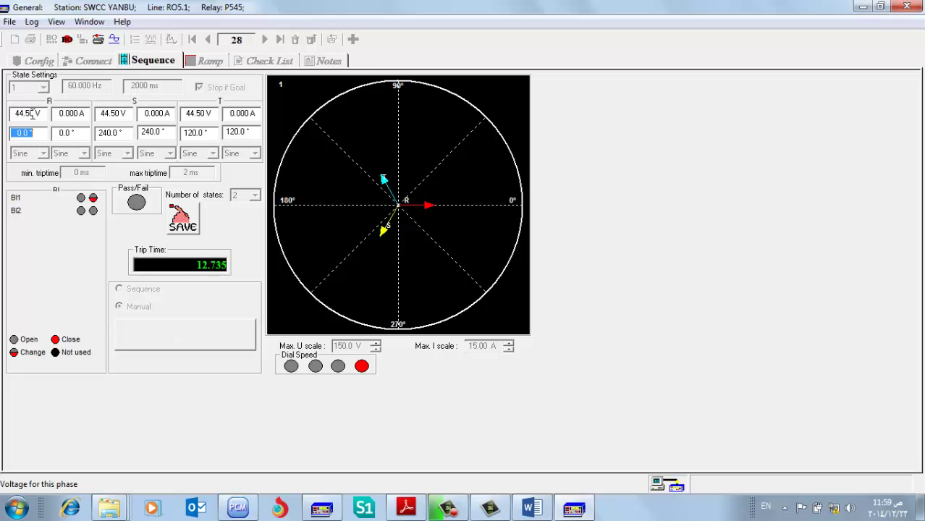
{"action": "left_click", "coordinate": [32, 115]}
{"action": "type", "text": "44.3V"}
{"action": "key", "text": "Return"}
{"action": "left_click", "coordinate": [30, 115]}
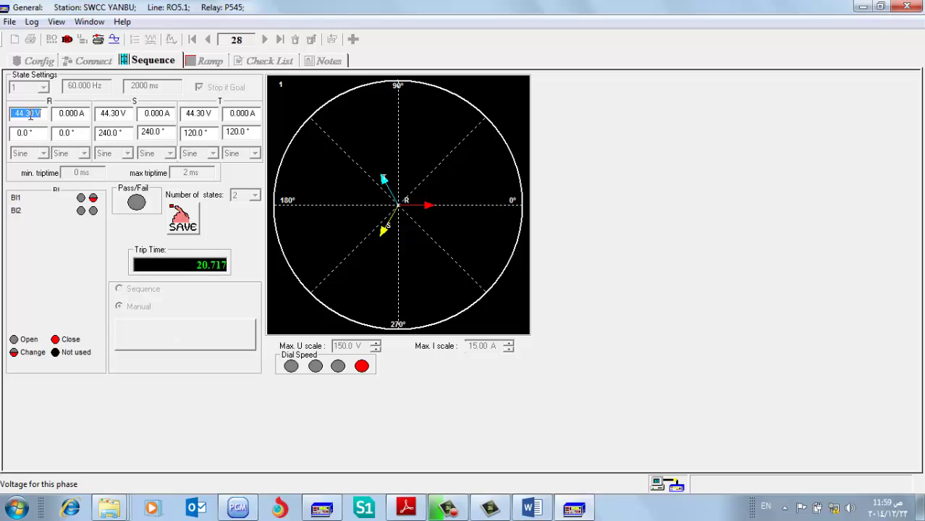
{"action": "type", "text": "44"}
{"action": "key", "text": "Return"}
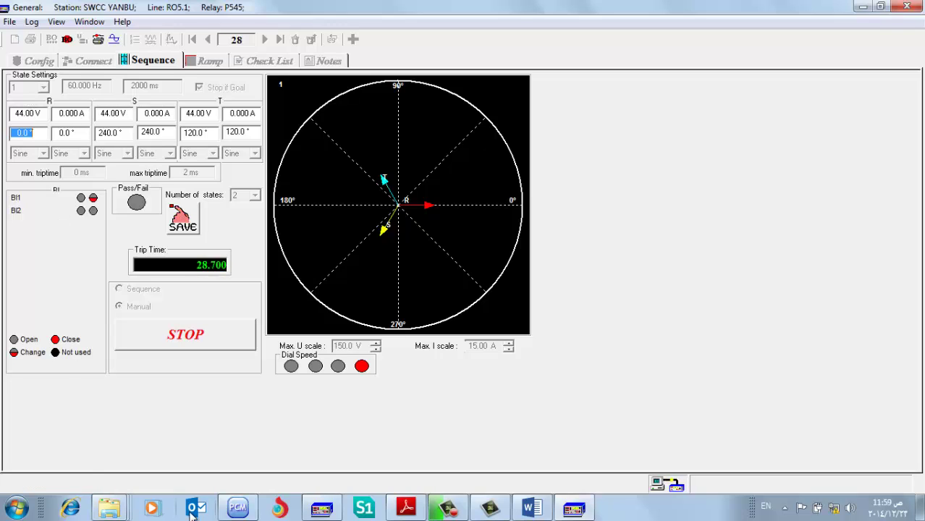
Switch to PCM600, open the application configuration of RED670 and examine the DIST_PROT worksheet down to the switch-on-to-fault logic.
{"action": "mouse_move", "coordinate": [244, 512]}
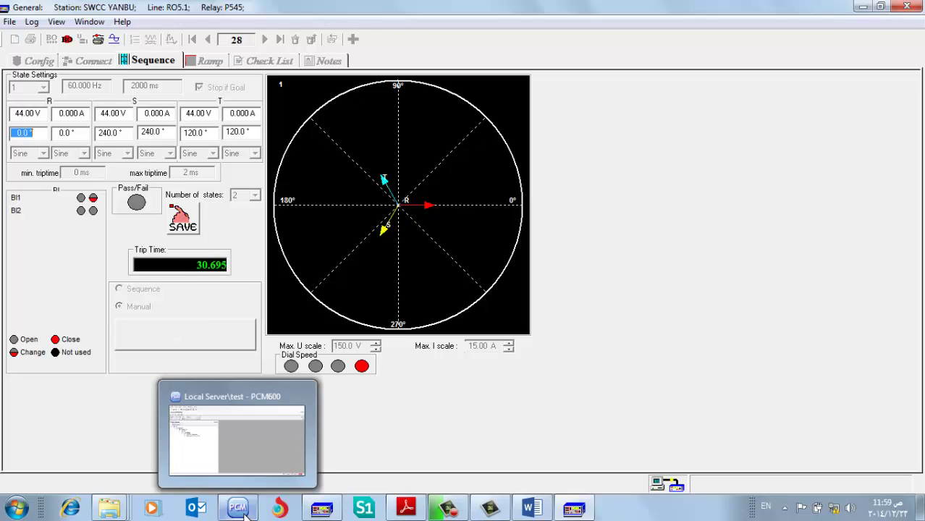
{"action": "left_click", "coordinate": [243, 511]}
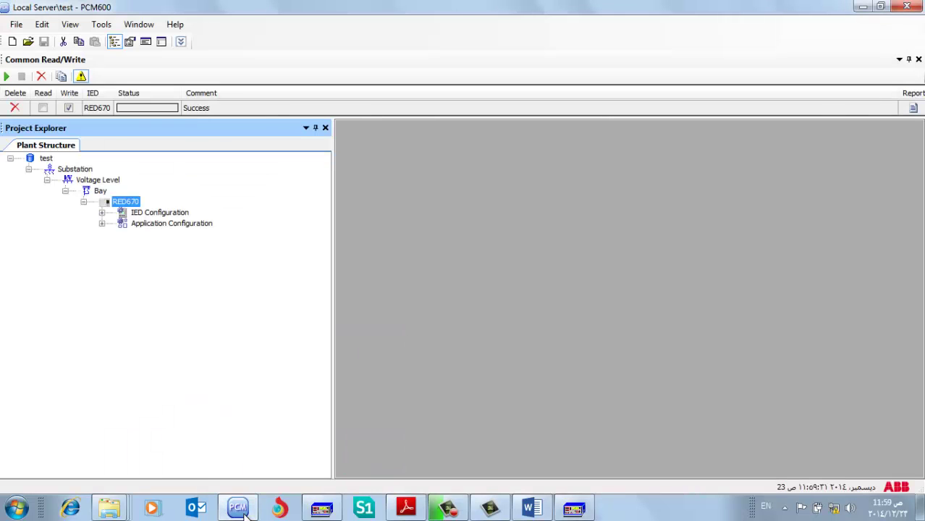
{"action": "right_click", "coordinate": [124, 206]}
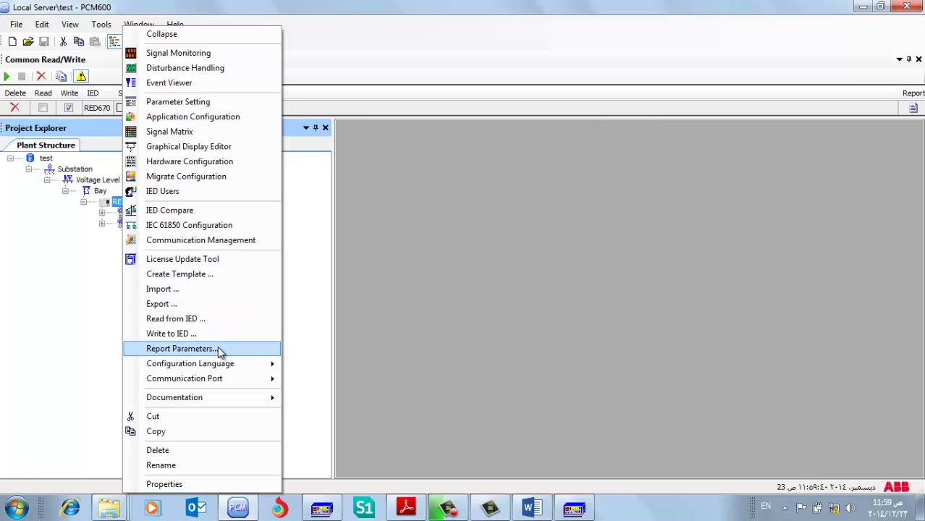
{"action": "left_click", "coordinate": [83, 332]}
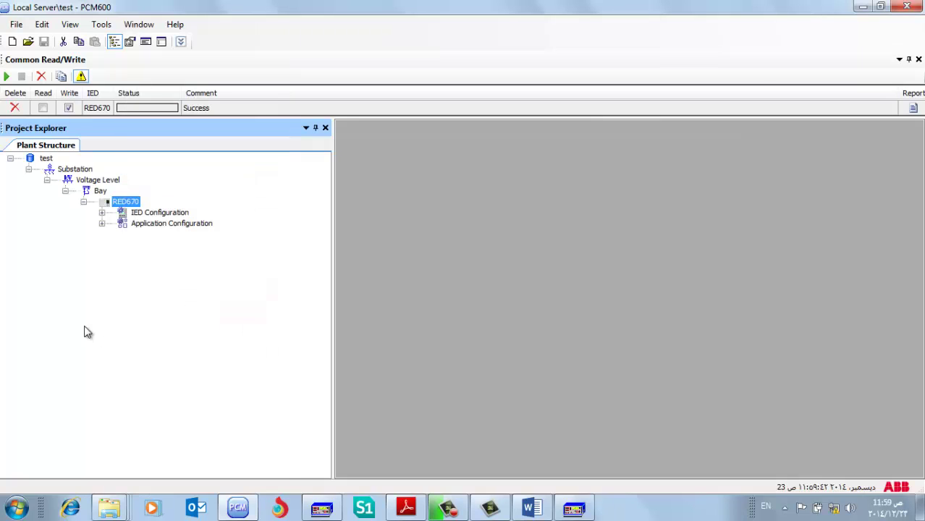
{"action": "right_click", "coordinate": [115, 203]}
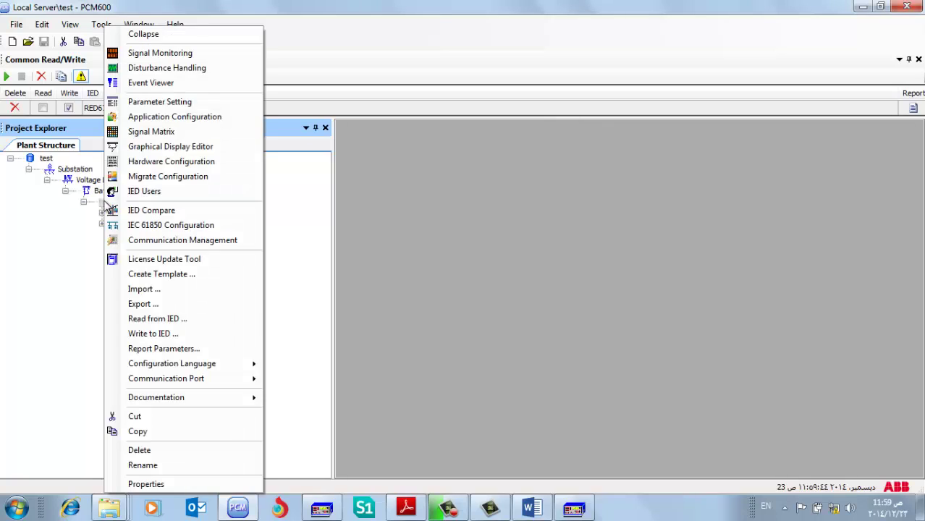
{"action": "left_click", "coordinate": [187, 122]}
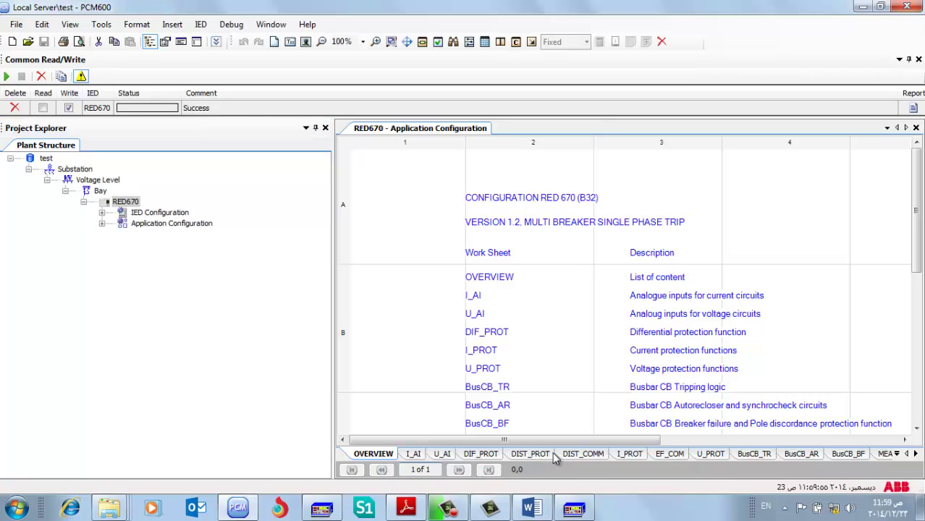
{"action": "left_click", "coordinate": [543, 454]}
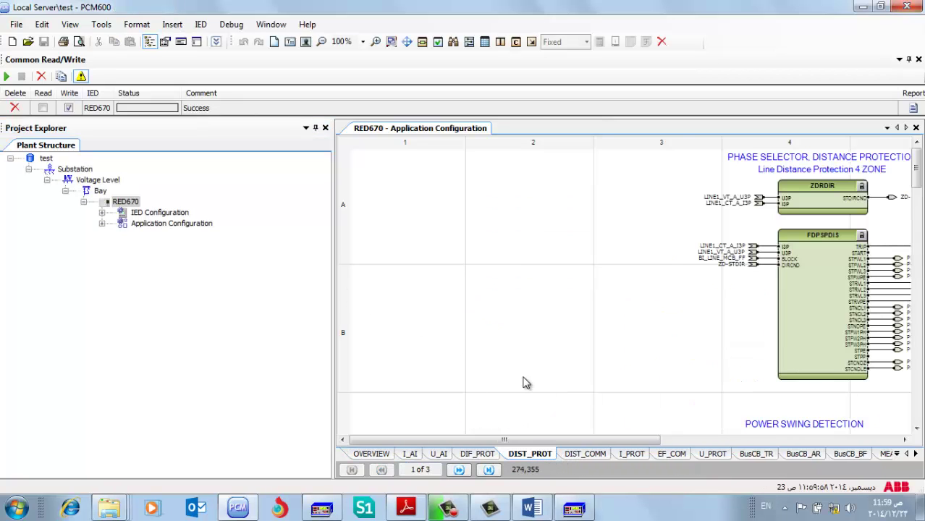
{"action": "left_click", "coordinate": [917, 190]}
{"action": "left_click_drag", "start_coordinate": [918, 210], "coordinate": [917, 343]}
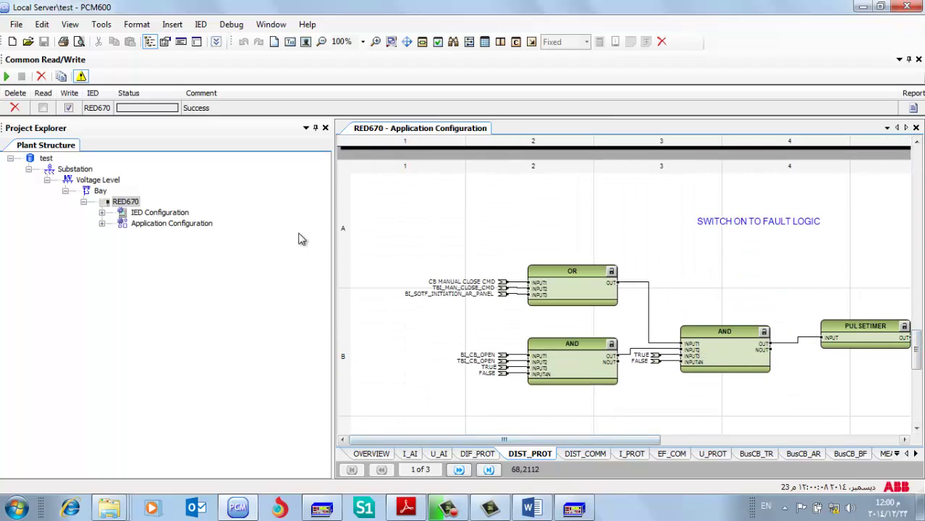
Expand the application configuration of RED670 through DIST_PROT and DIST_COMM down to the Scheme communication functions.
{"action": "left_click", "coordinate": [125, 205]}
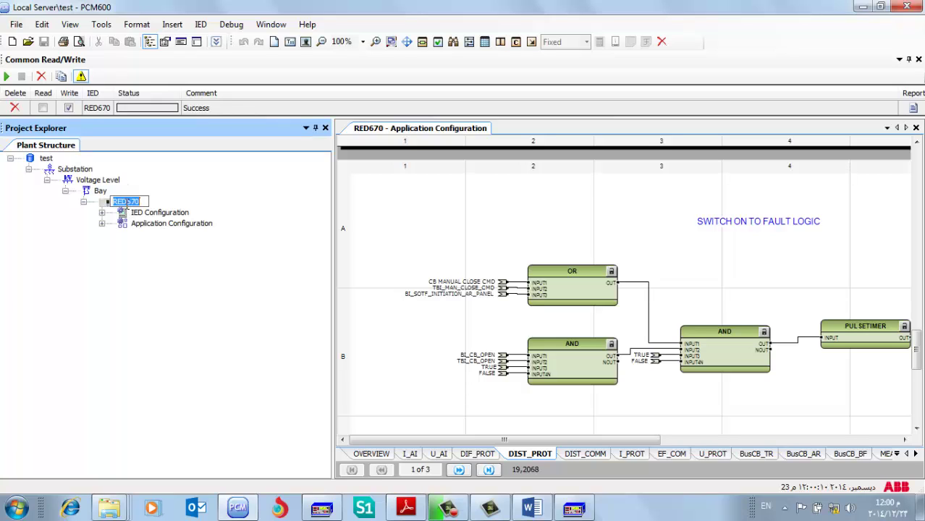
{"action": "left_click", "coordinate": [102, 222]}
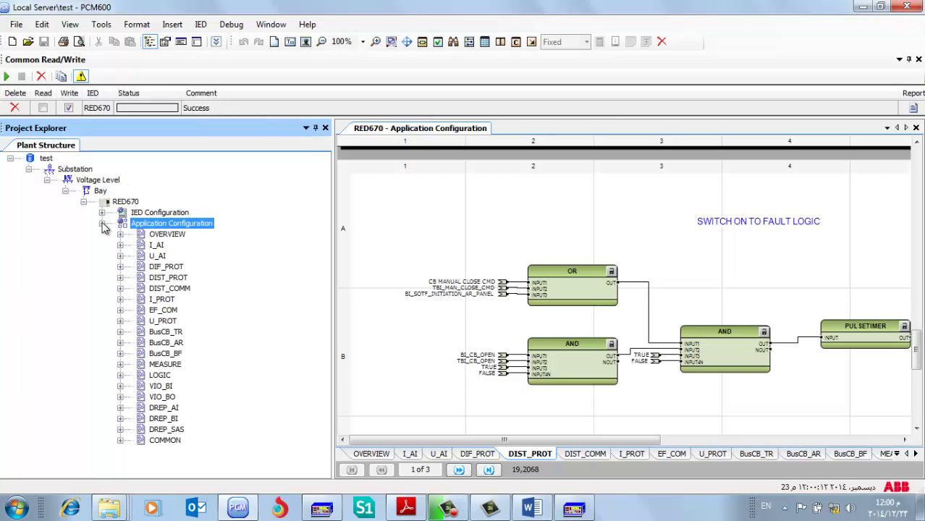
{"action": "left_click", "coordinate": [120, 278]}
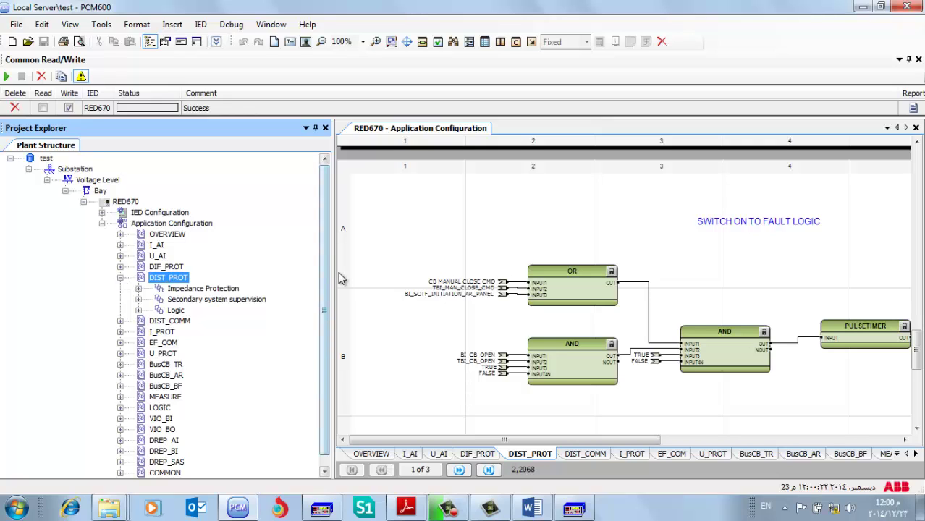
{"action": "scroll", "coordinate": [331, 291], "scroll_direction": "down", "scroll_amount": 1}
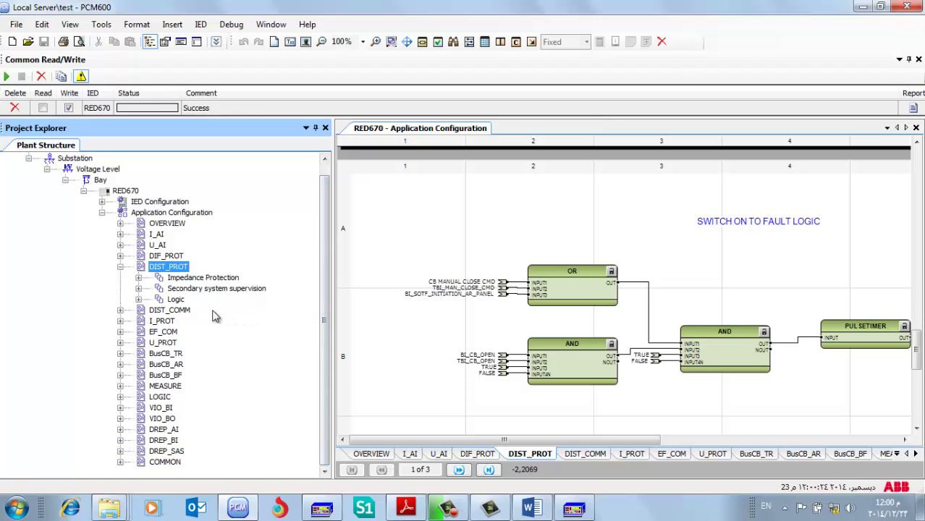
{"action": "left_click", "coordinate": [121, 311]}
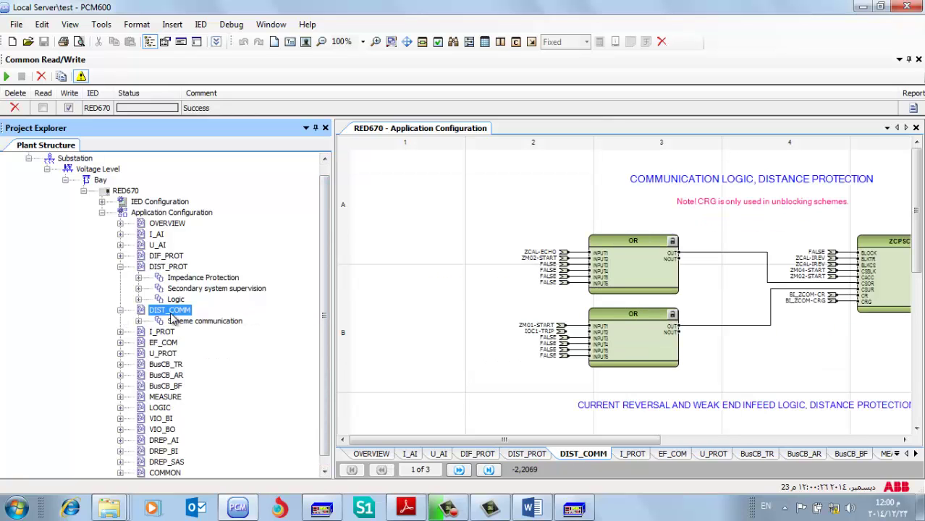
{"action": "left_click", "coordinate": [139, 320]}
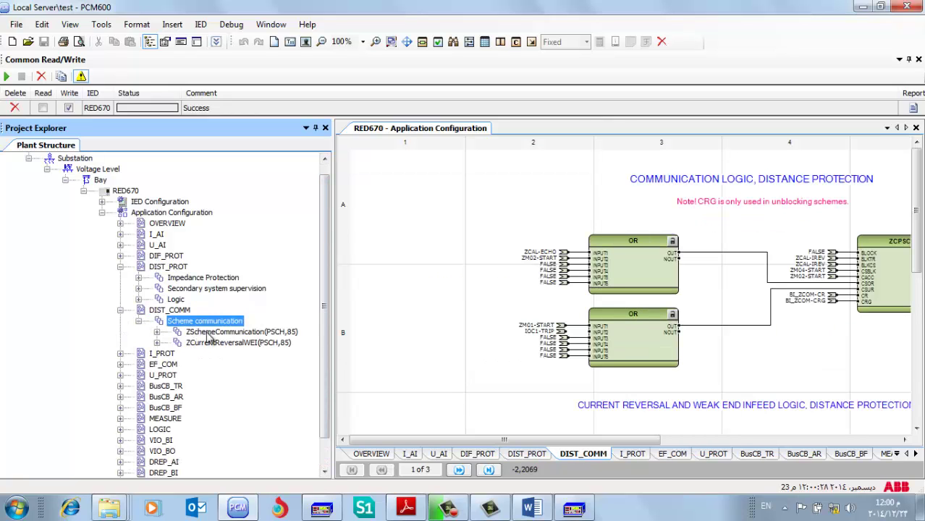
Locate the ZCPSCH: 1 and ZCRWPSCH: 1 function blocks on the DIST_COMM worksheet through their scheme communication entries.
{"action": "left_click", "coordinate": [209, 335]}
{"action": "left_click", "coordinate": [156, 331]}
{"action": "left_click", "coordinate": [213, 345]}
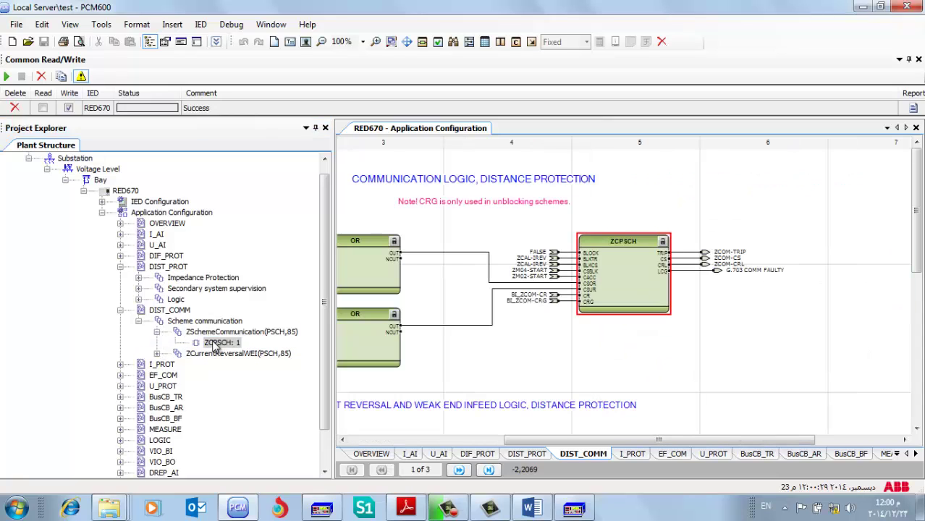
{"action": "left_click", "coordinate": [214, 344]}
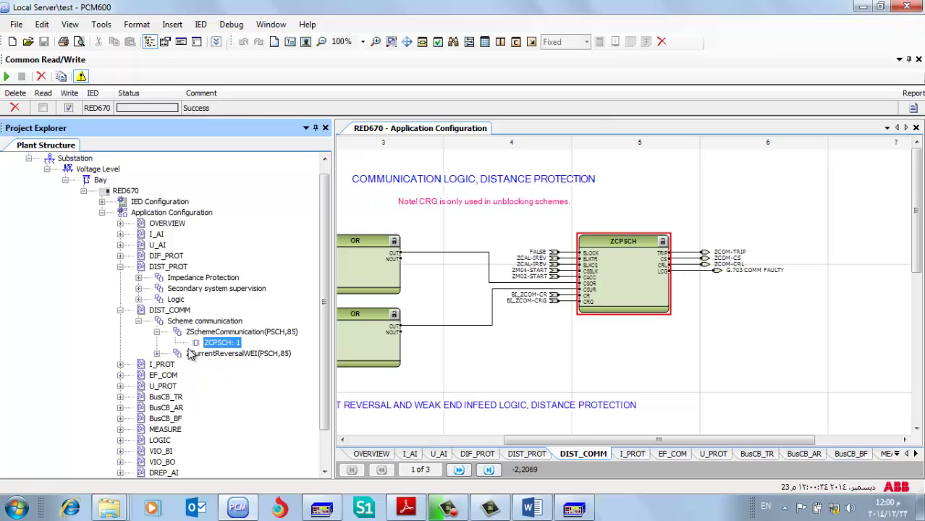
{"action": "left_click", "coordinate": [160, 353]}
{"action": "left_click", "coordinate": [214, 365]}
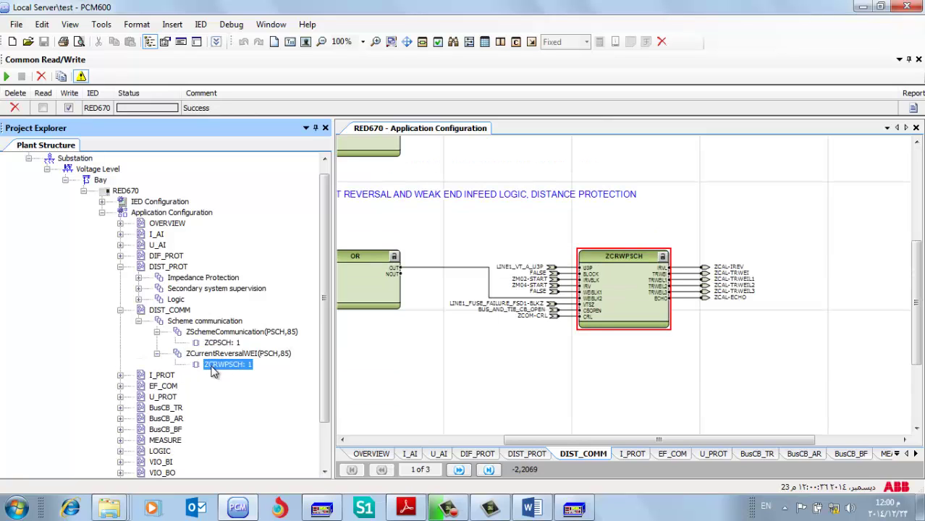
Turn on online signal monitoring for the application configuration and examine the current reversal and weak-end infeed logic around ZCRWPSCH.
{"action": "left_click", "coordinate": [401, 362]}
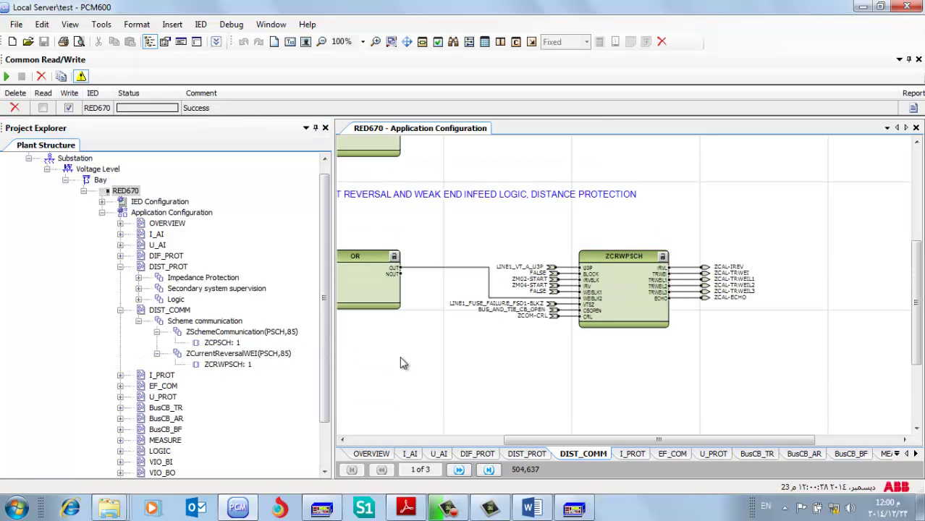
{"action": "left_click", "coordinate": [421, 42]}
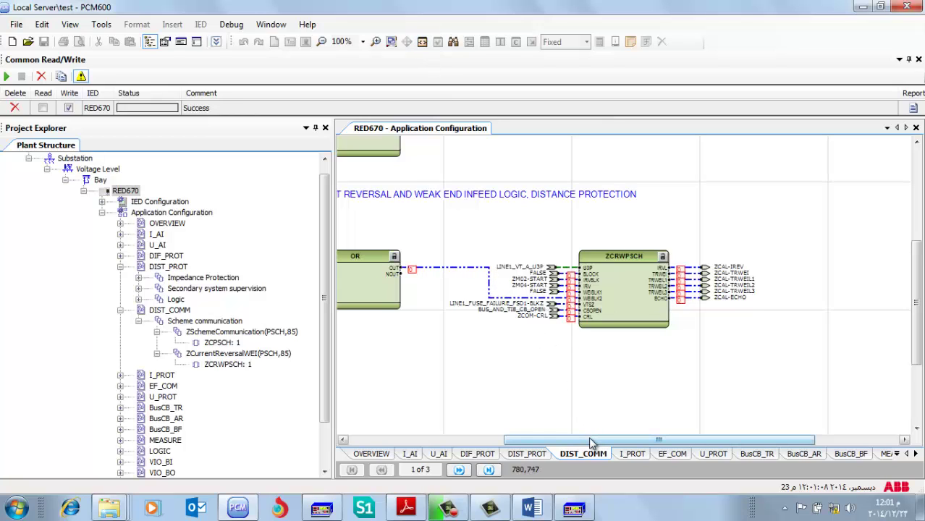
{"action": "left_click_drag", "start_coordinate": [590, 441], "coordinate": [541, 443]}
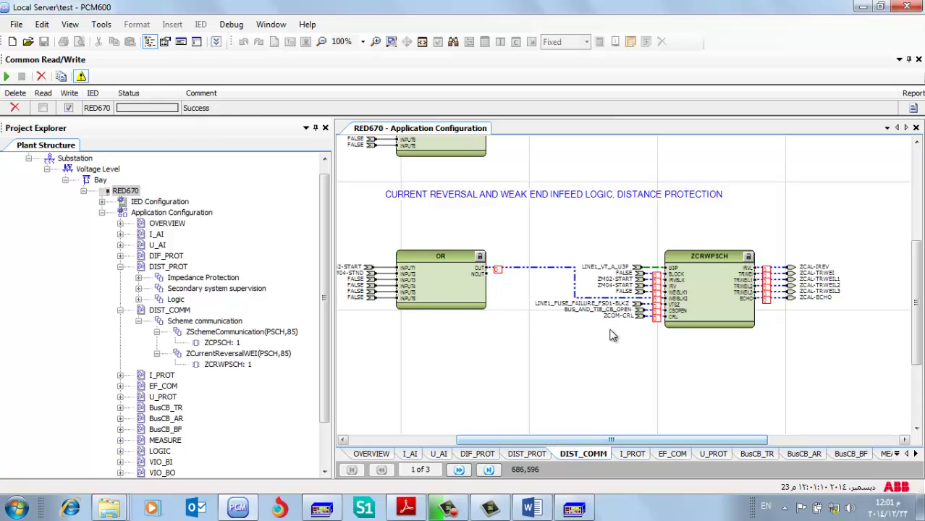